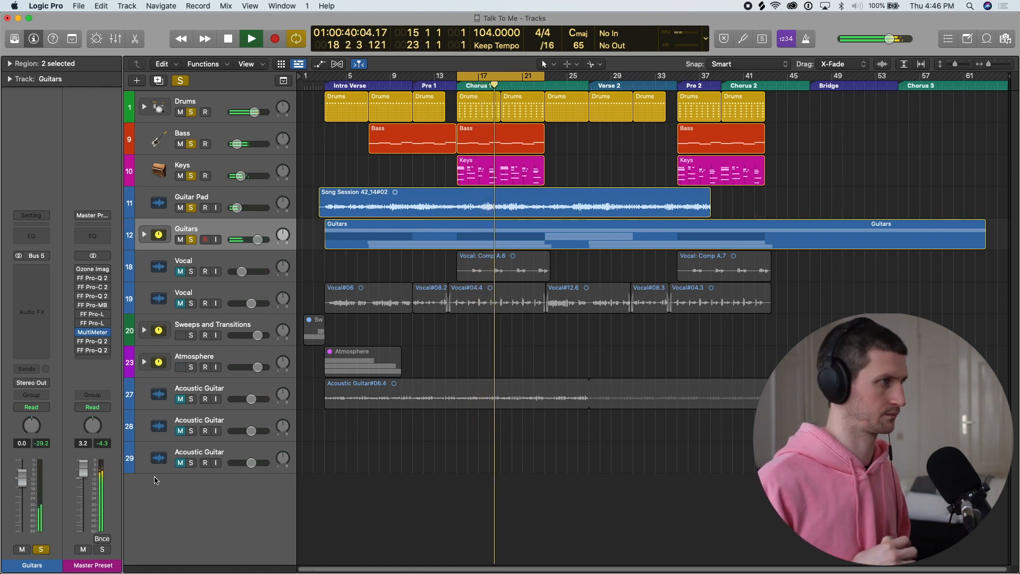
Stop playback and add a new software instrument track below the Guitars stack.
{"action": "key", "text": "space"}
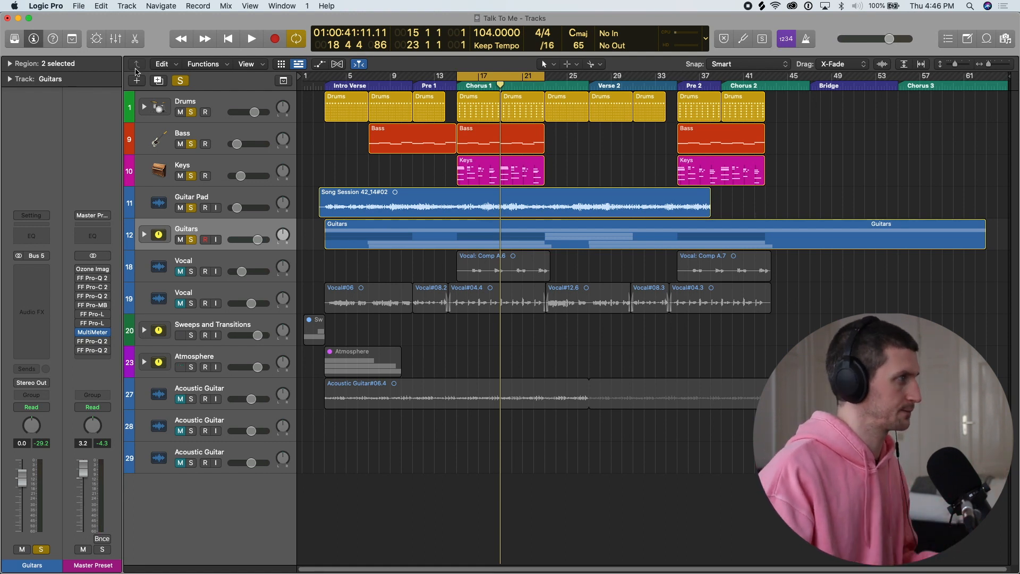
{"action": "left_click", "coordinate": [127, 6]}
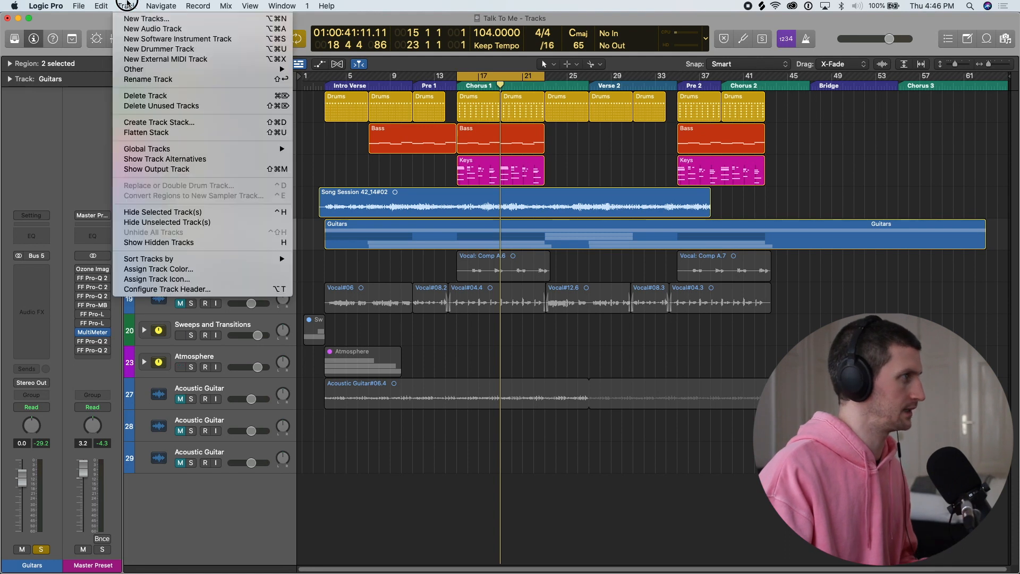
{"action": "left_click", "coordinate": [141, 39]}
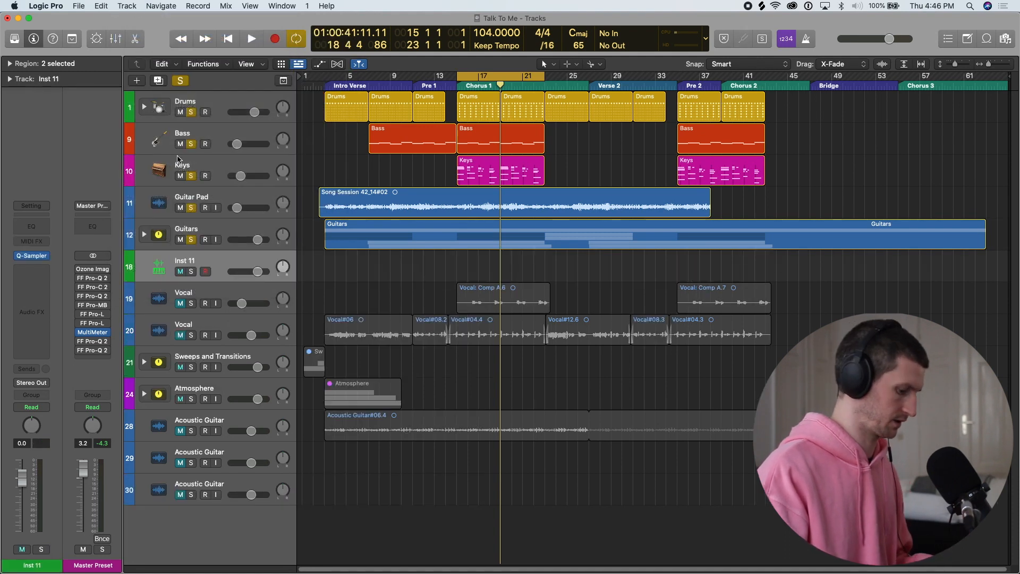
Show the Library for the new track, browse to the Synthesizer Lead patches and audition Analog Mono Lead and Analog Funk.
{"action": "key", "text": "y"}
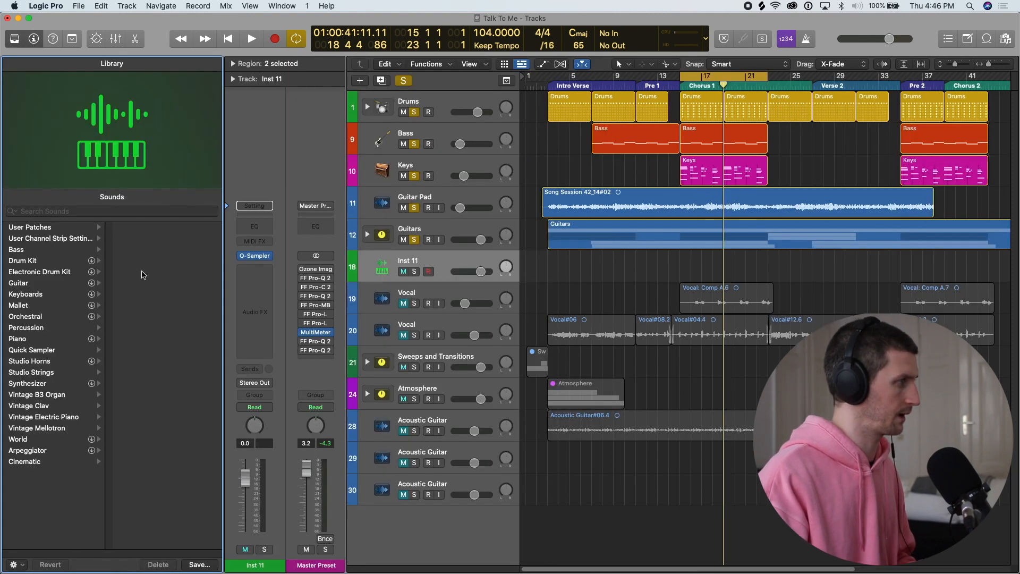
{"action": "left_click", "coordinate": [62, 383]}
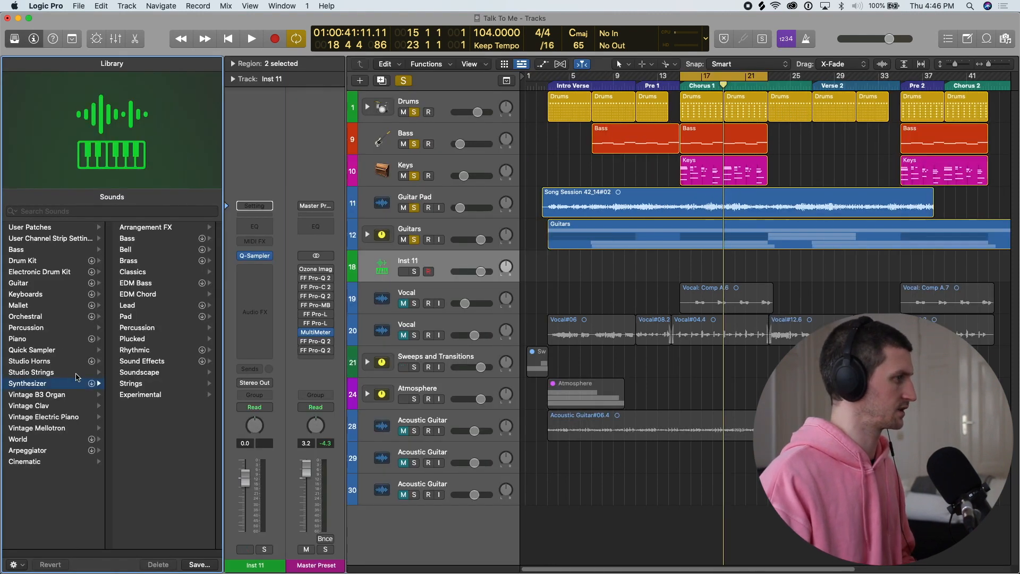
{"action": "left_click", "coordinate": [165, 307]}
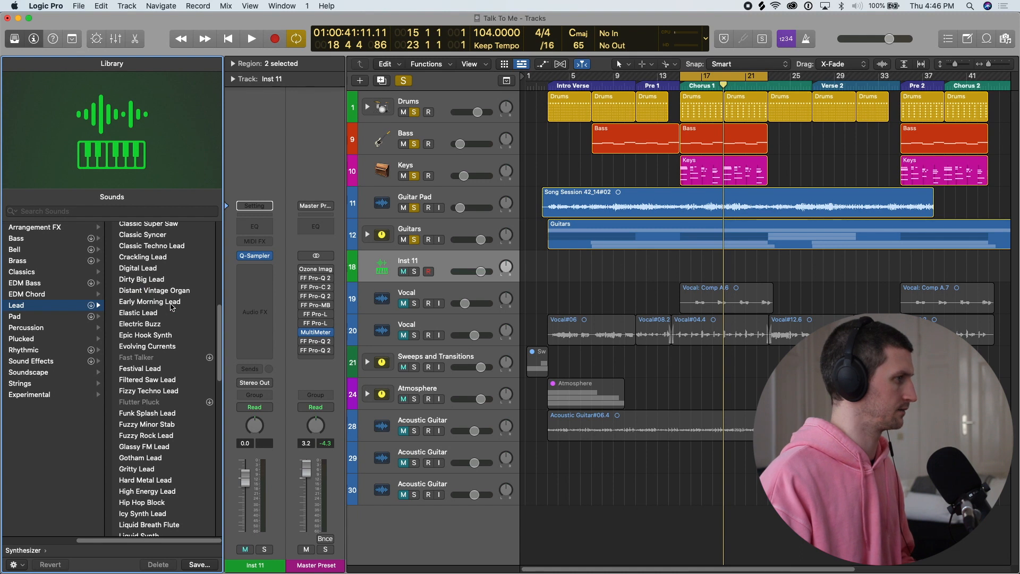
{"action": "left_click", "coordinate": [170, 312]}
{"action": "left_click", "coordinate": [174, 231]}
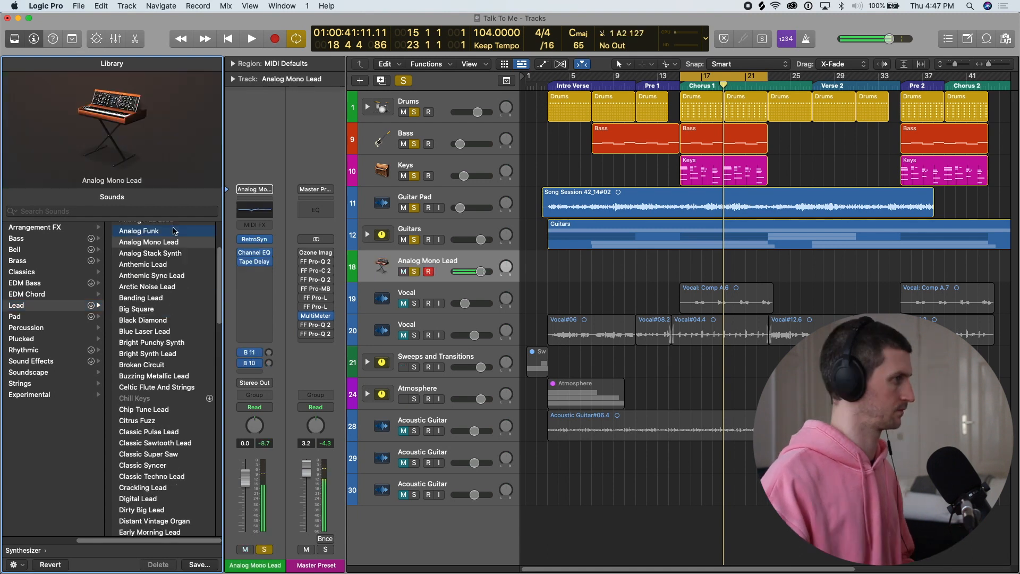
Audition further lead patches such as Blue Laser Lead and Bright Synth Lead, load Smooth Analog Lead, and lower its volume to -6.6 dB.
{"action": "scroll", "coordinate": [170, 284], "scroll_direction": "up", "scroll_amount": 4}
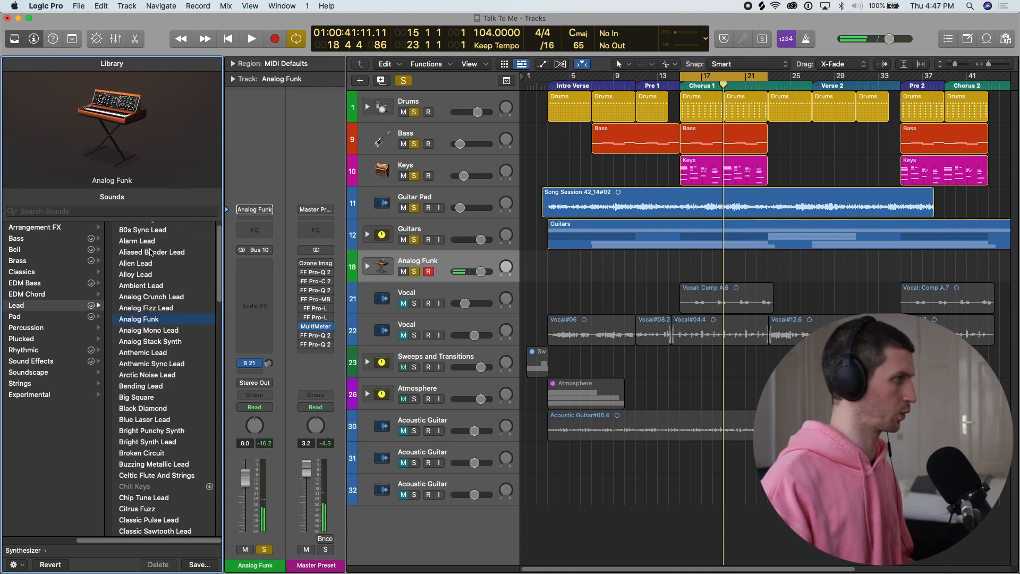
{"action": "scroll", "coordinate": [174, 234], "scroll_direction": "up", "scroll_amount": 1}
{"action": "left_click", "coordinate": [146, 420]}
{"action": "key", "text": "Down"}
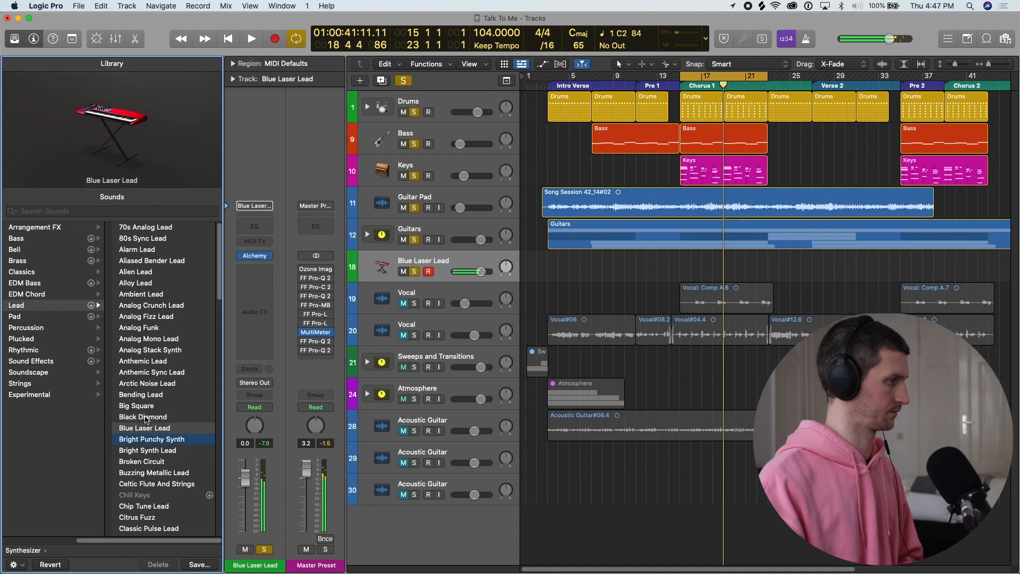
{"action": "key", "text": "Down"}
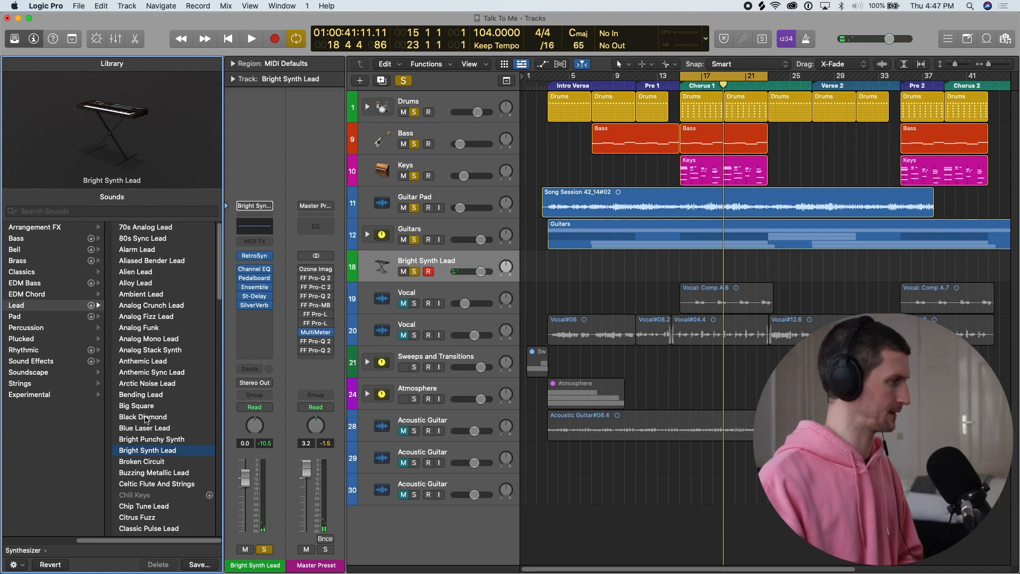
{"action": "key", "text": "Down"}
{"action": "key", "text": "Down"}
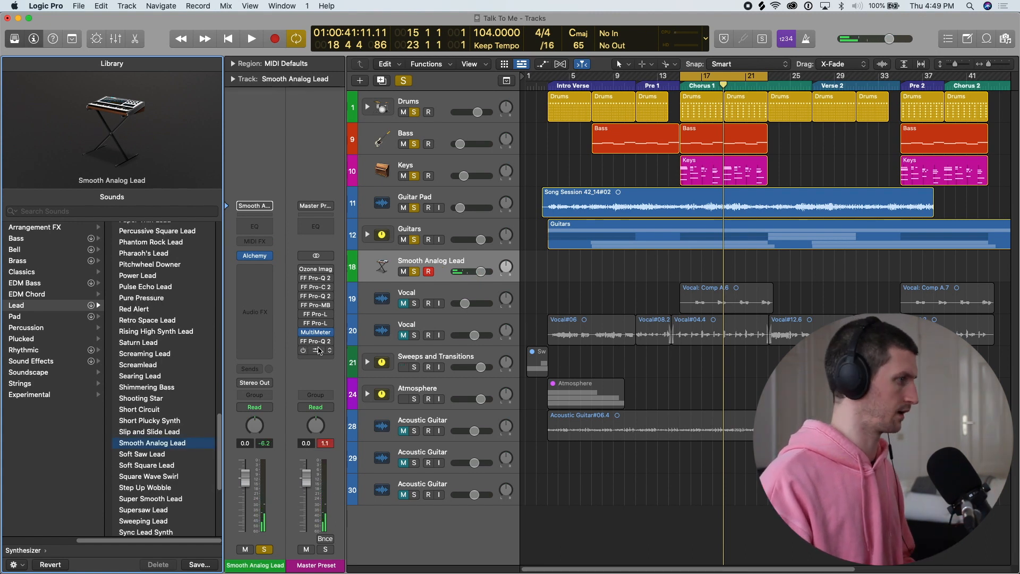
{"action": "left_click_drag", "start_coordinate": [487, 272], "coordinate": [446, 278]}
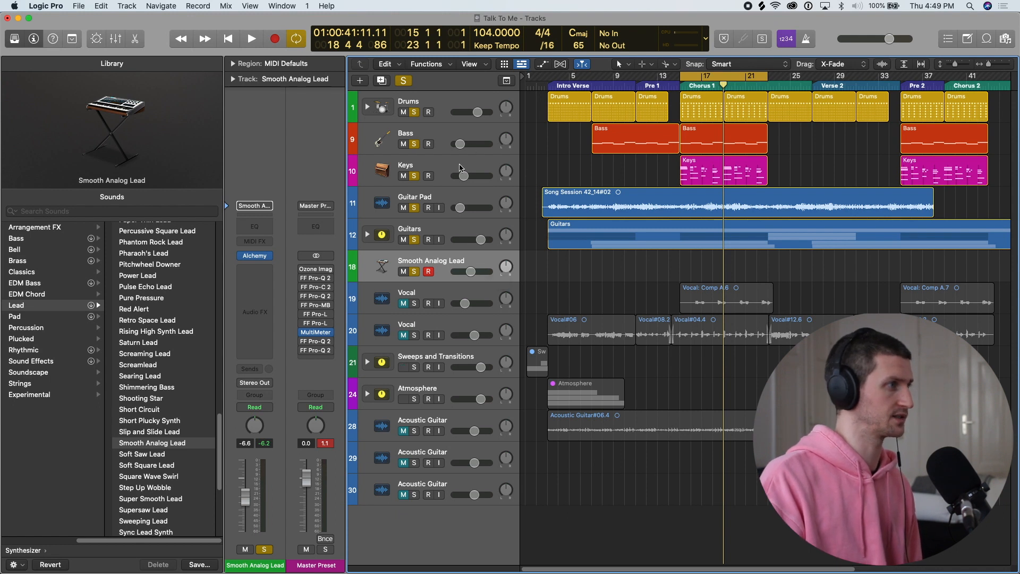
Solo the Keys track and listen to its region in Chorus 1.
{"action": "left_click", "coordinate": [460, 168]}
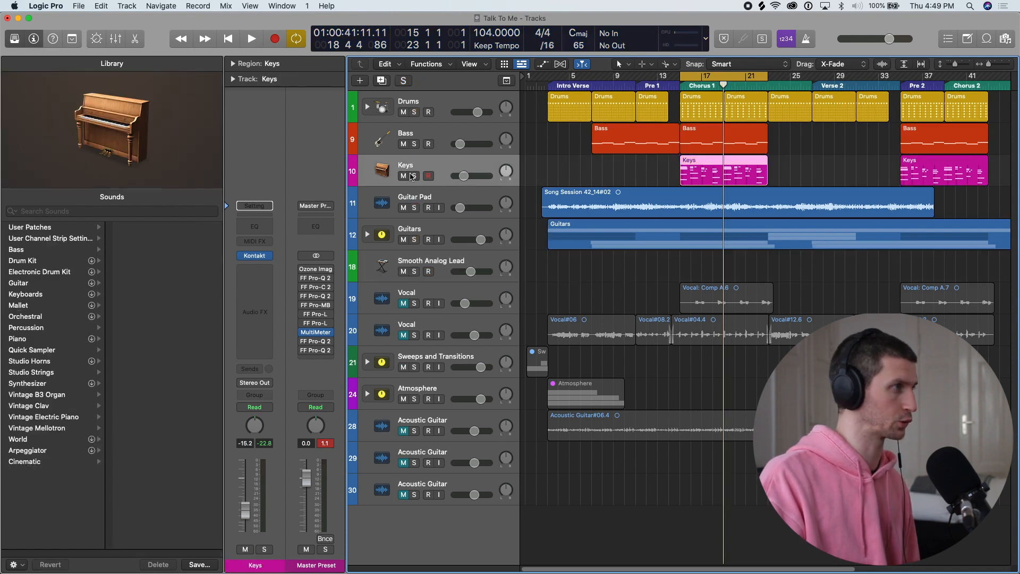
{"action": "left_click", "coordinate": [413, 176]}
{"action": "key", "text": "space"}
{"action": "scroll", "coordinate": [691, 212], "scroll_direction": "up", "scroll_amount": 5}
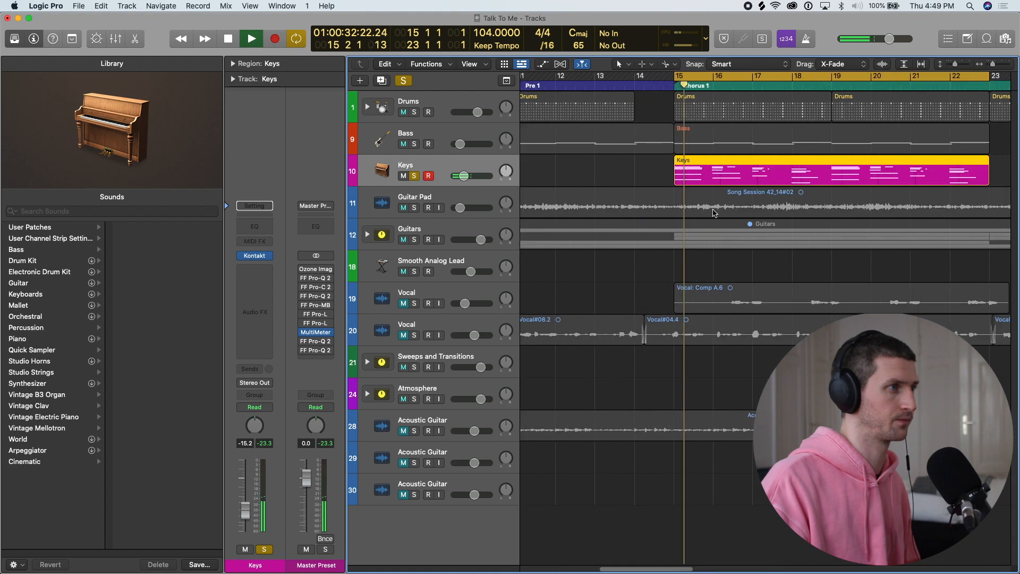
{"action": "scroll", "coordinate": [681, 208], "scroll_direction": "right", "scroll_amount": 1}
{"action": "left_click", "coordinate": [625, 175]}
{"action": "key", "text": "space"}
Examine the first chord of the Chorus 1 Keys region in the Piano Roll while playing it, and close the editor.
{"action": "double_click", "coordinate": [659, 175]}
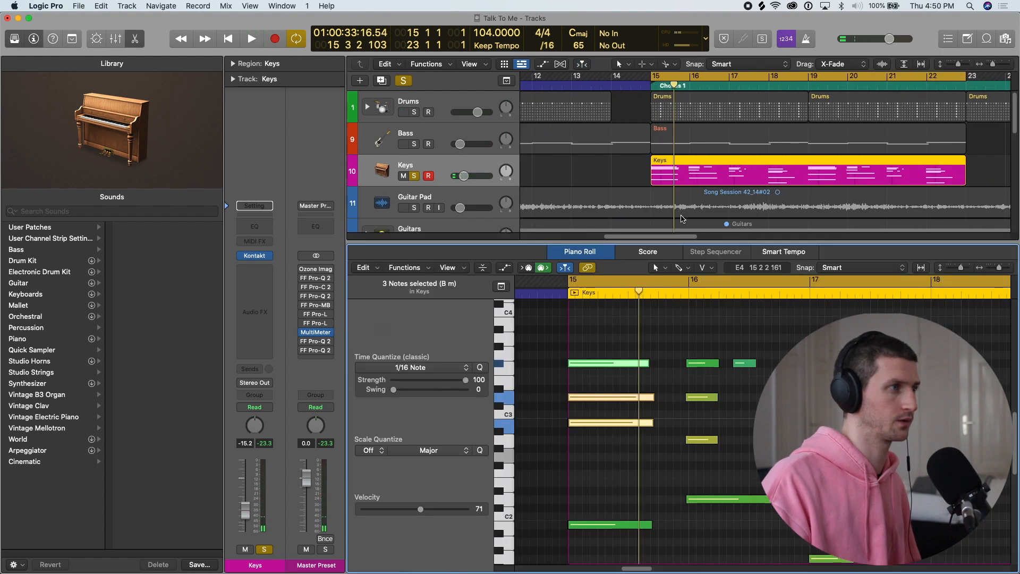
{"action": "key", "text": "space"}
{"action": "scroll", "coordinate": [684, 319], "scroll_direction": "right", "scroll_amount": 1}
{"action": "scroll", "coordinate": [683, 319], "scroll_direction": "up", "scroll_amount": 1}
{"action": "key", "text": "space"}
{"action": "left_click_drag", "start_coordinate": [607, 469], "coordinate": [593, 379]}
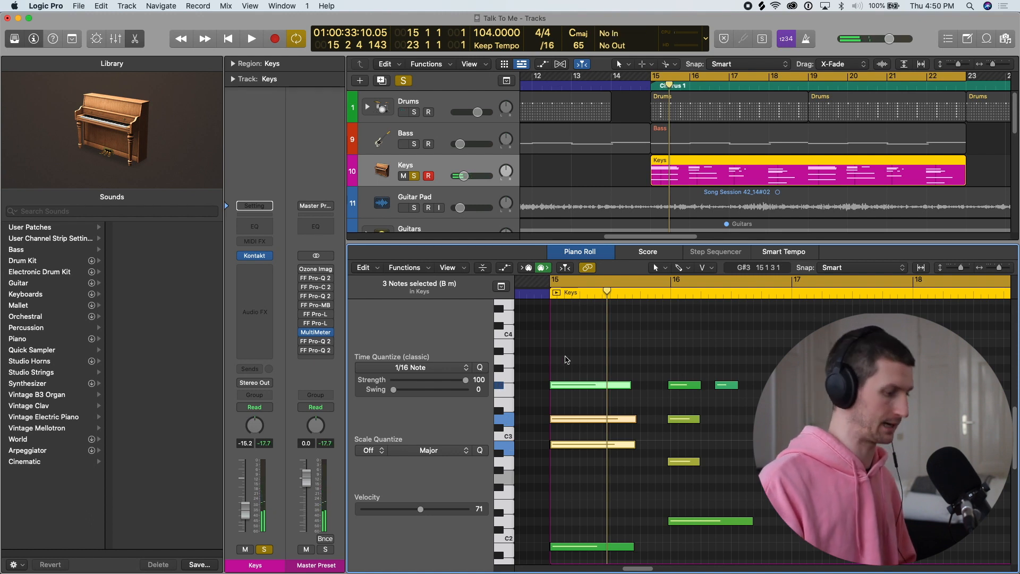
{"action": "key", "text": "p"}
{"action": "key", "text": "super+Left"}
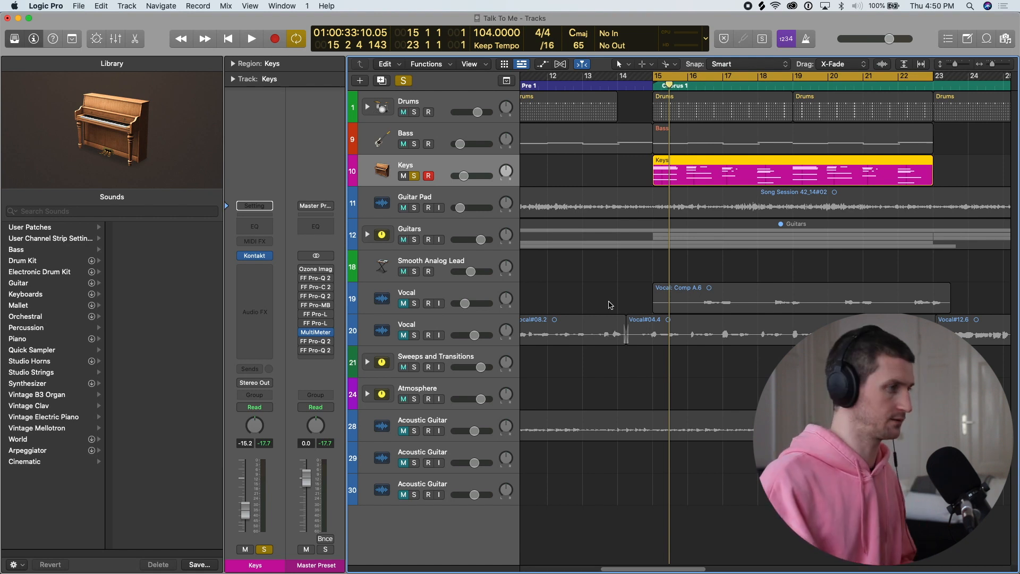
Switch to the web browser and highlight the pitches of the B minor scale in the Google results.
{"action": "key", "text": "super+Tab"}
{"action": "key", "text": "Tab"}
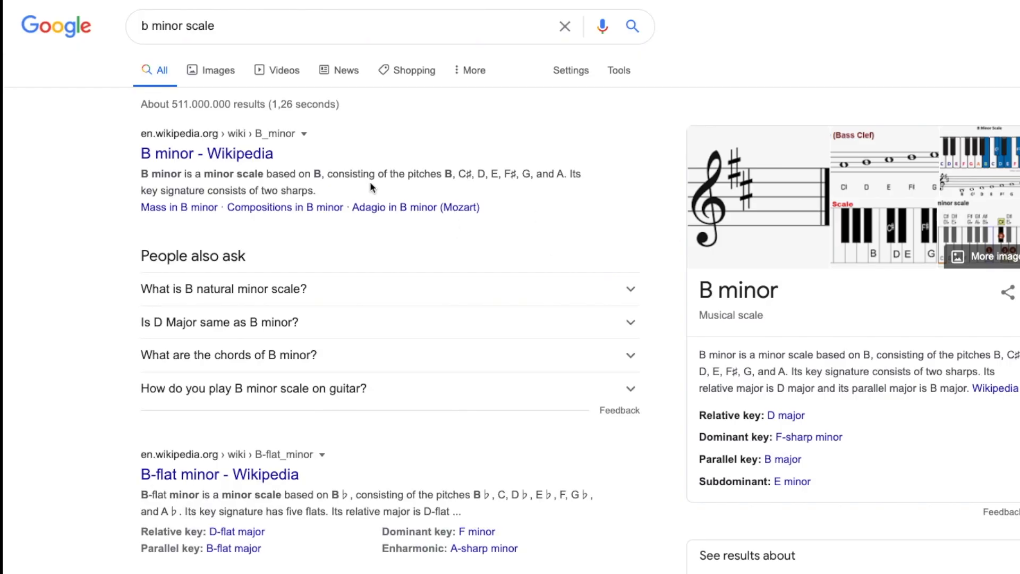
{"action": "left_click_drag", "start_coordinate": [448, 173], "coordinate": [565, 172]}
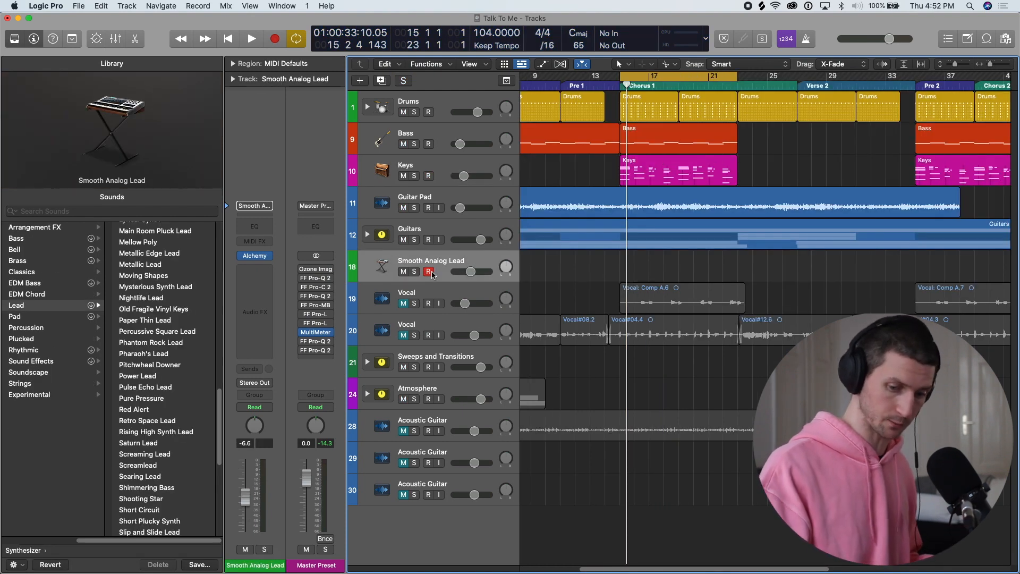
Turn on the metronome, record a trial melody on the Smooth Analog Lead track over Chorus 1, and delete the recorded region.
{"action": "key", "text": "space"}
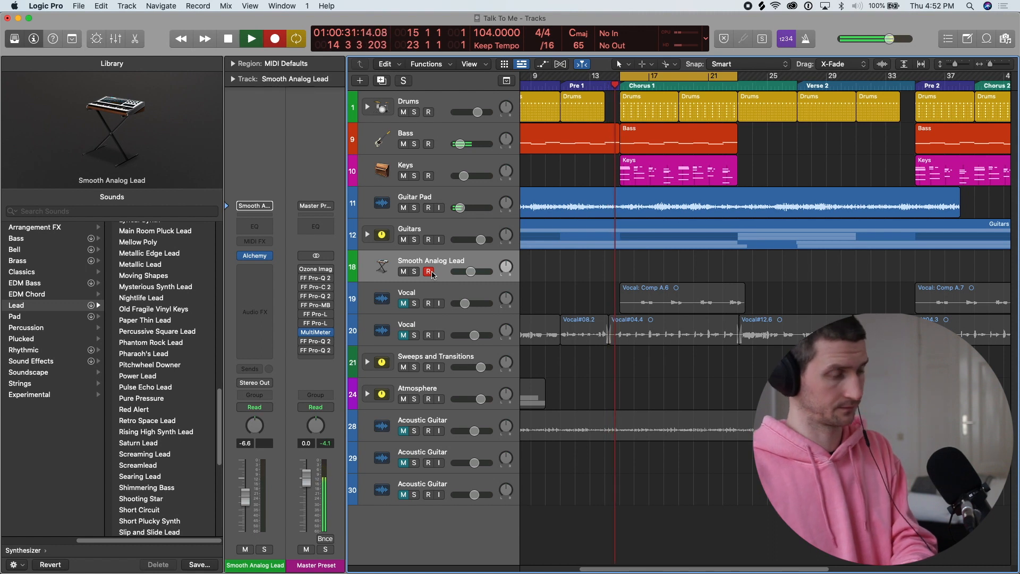
{"action": "key", "text": "k"}
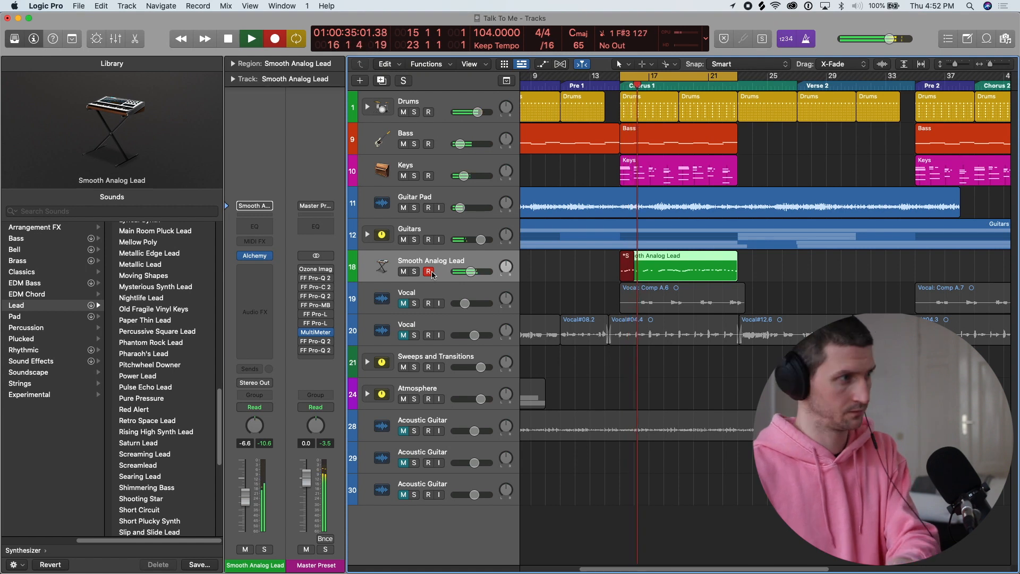
{"action": "key", "text": "space"}
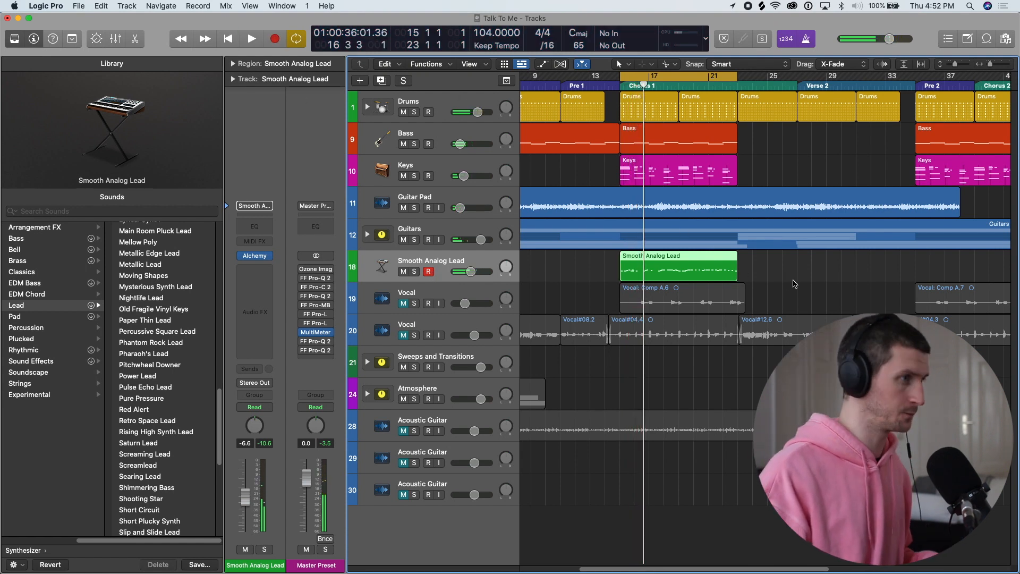
{"action": "key", "text": "Delete"}
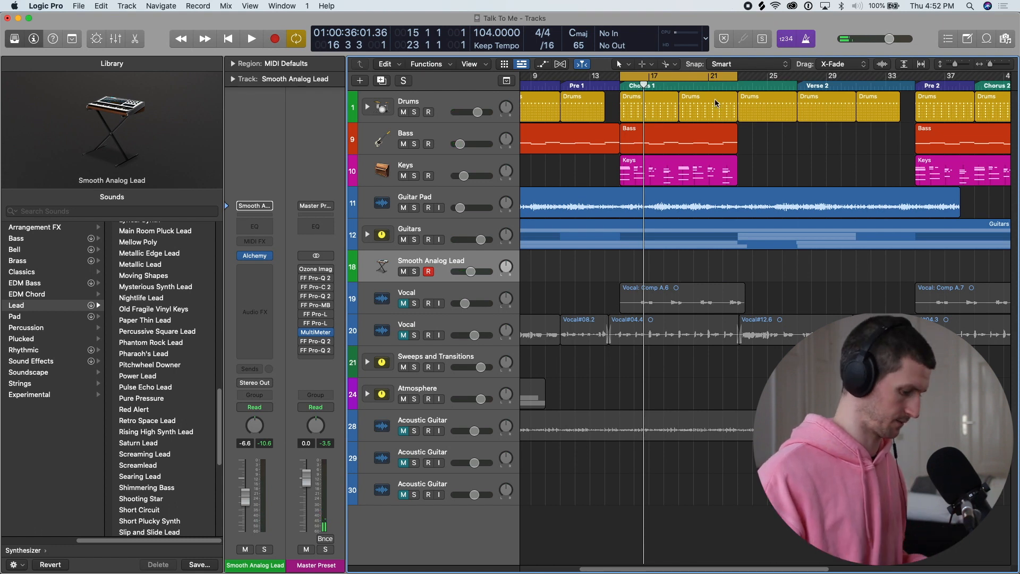
Compare the Softer Solo and Unison performance snapshots in the lead track's Alchemy synth and return to Brassy.
{"action": "scroll", "coordinate": [715, 99], "scroll_direction": "right", "scroll_amount": 1}
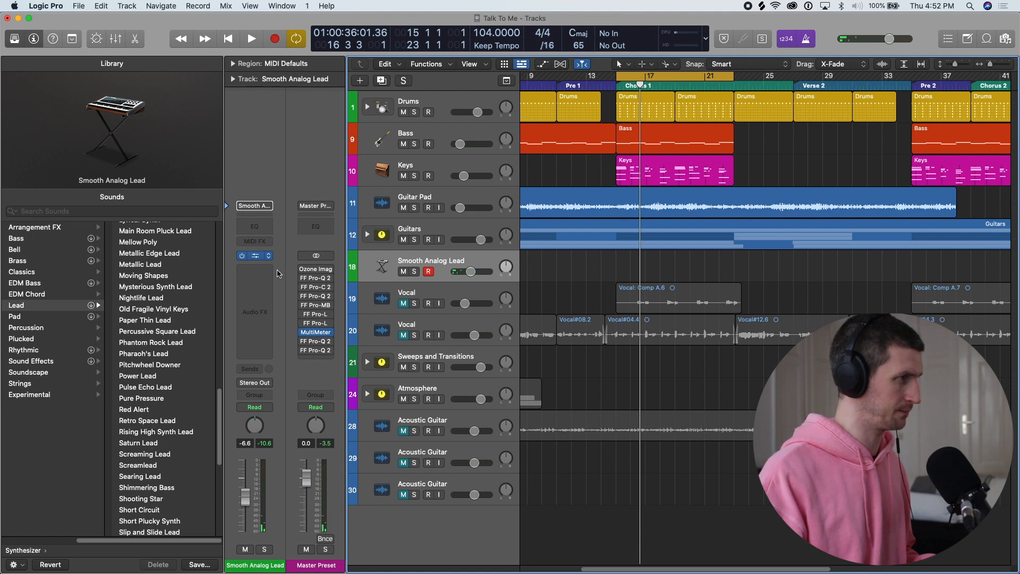
{"action": "left_click", "coordinate": [255, 256]}
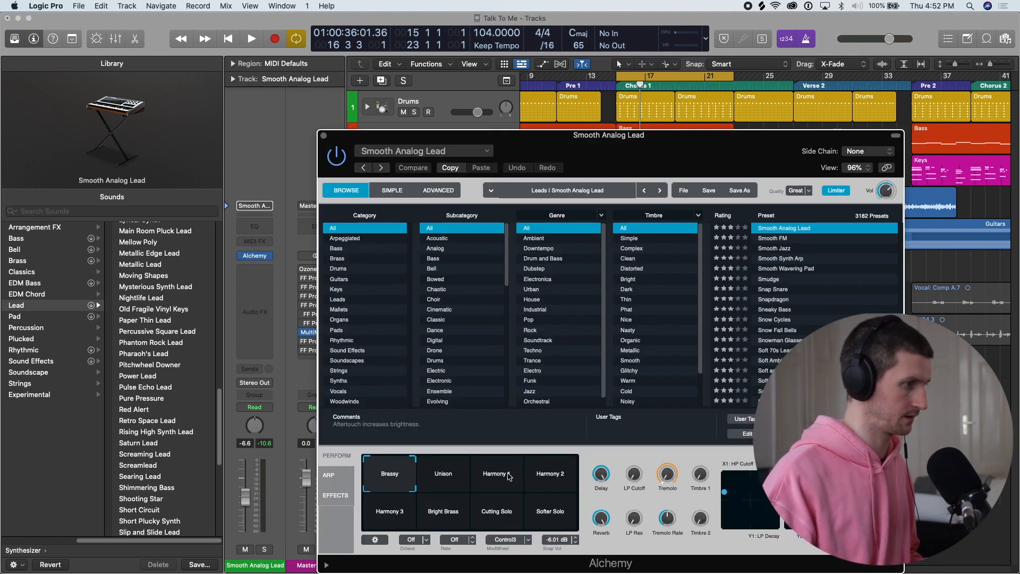
{"action": "left_click", "coordinate": [559, 506]}
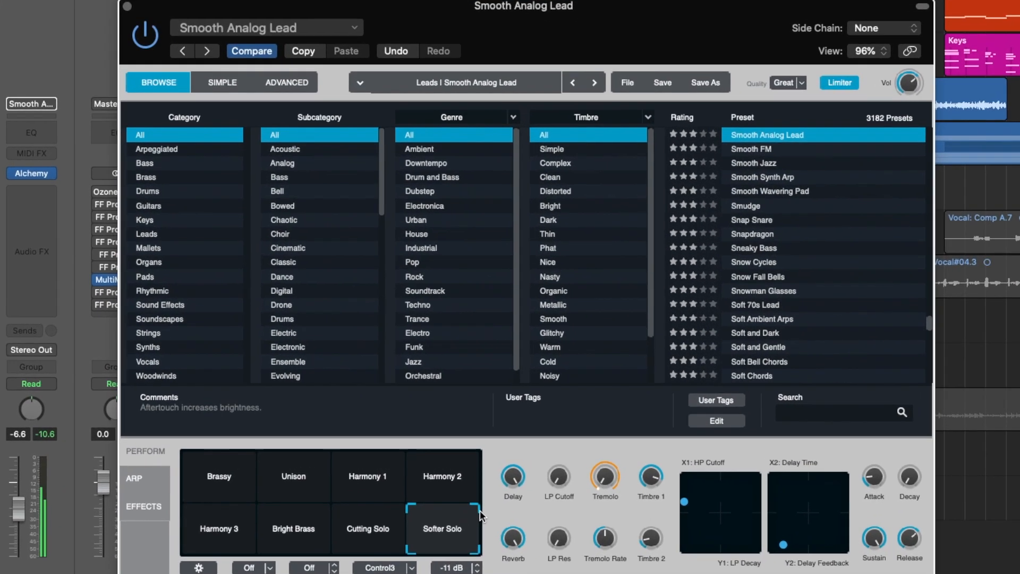
{"action": "left_click", "coordinate": [286, 470]}
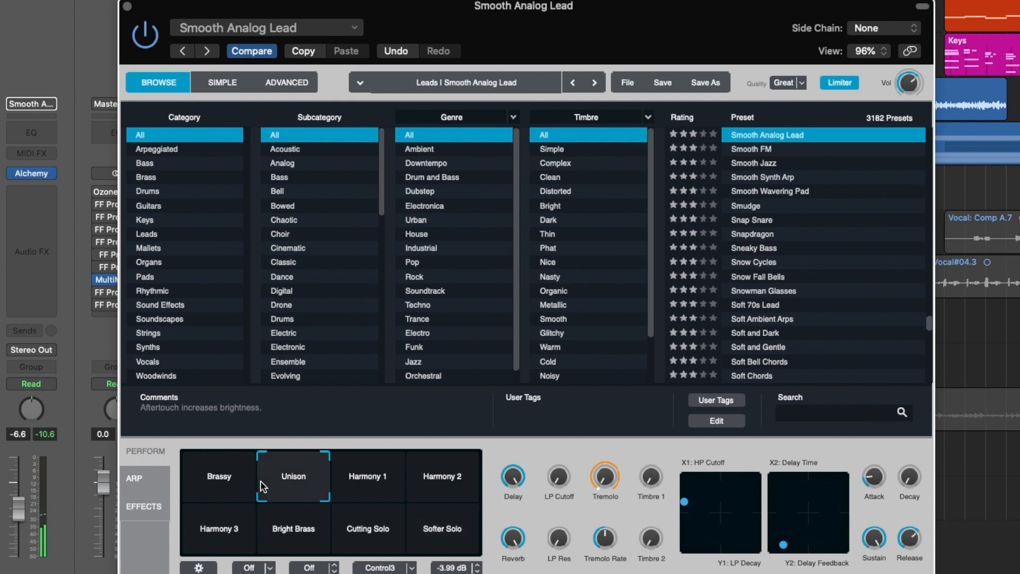
{"action": "left_click", "coordinate": [232, 473]}
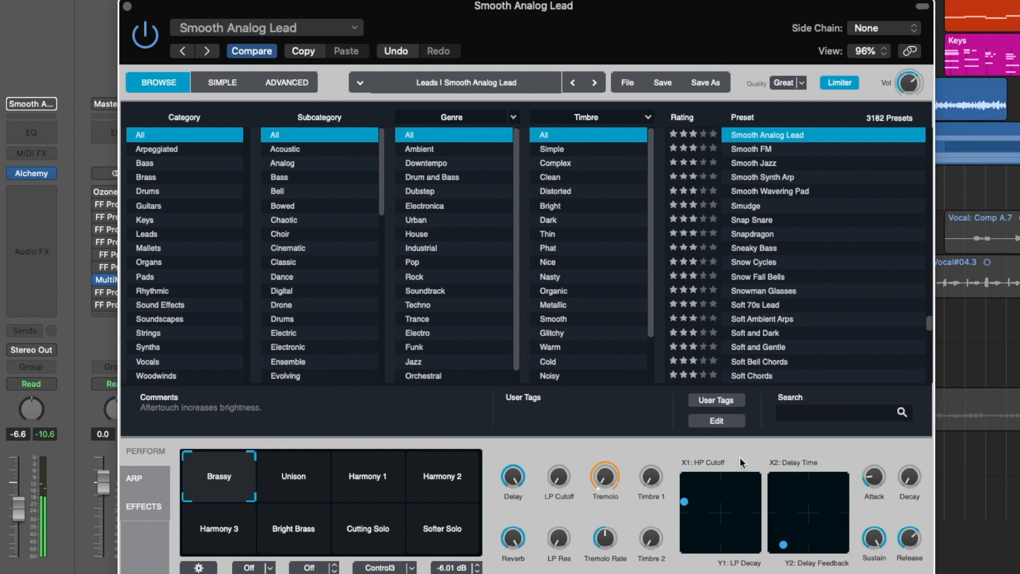
Adjust the Sustain of the Smooth Analog Lead sound in Alchemy and close the plug-in window.
{"action": "left_click", "coordinate": [878, 535]}
{"action": "left_click_drag", "start_coordinate": [878, 534], "coordinate": [877, 481]}
{"action": "left_click", "coordinate": [127, 7]}
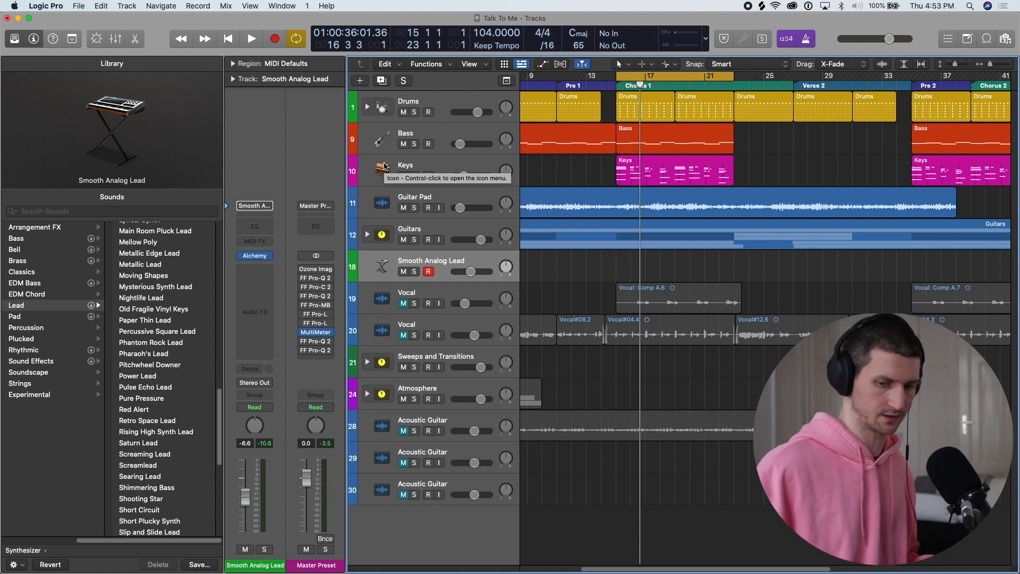
{"action": "key", "text": "space"}
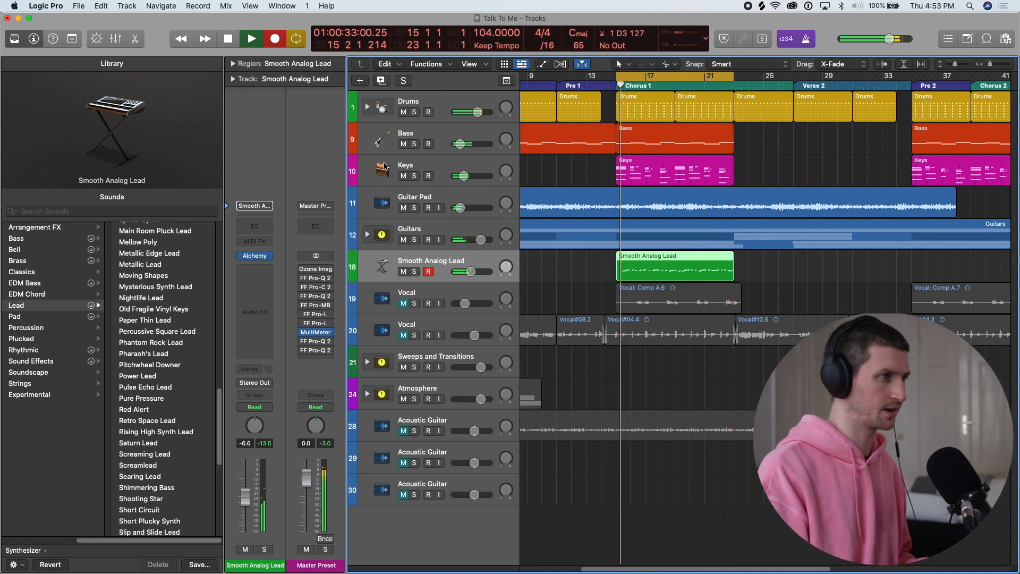
{"action": "key", "text": "space"}
{"action": "key", "text": "BackSpace"}
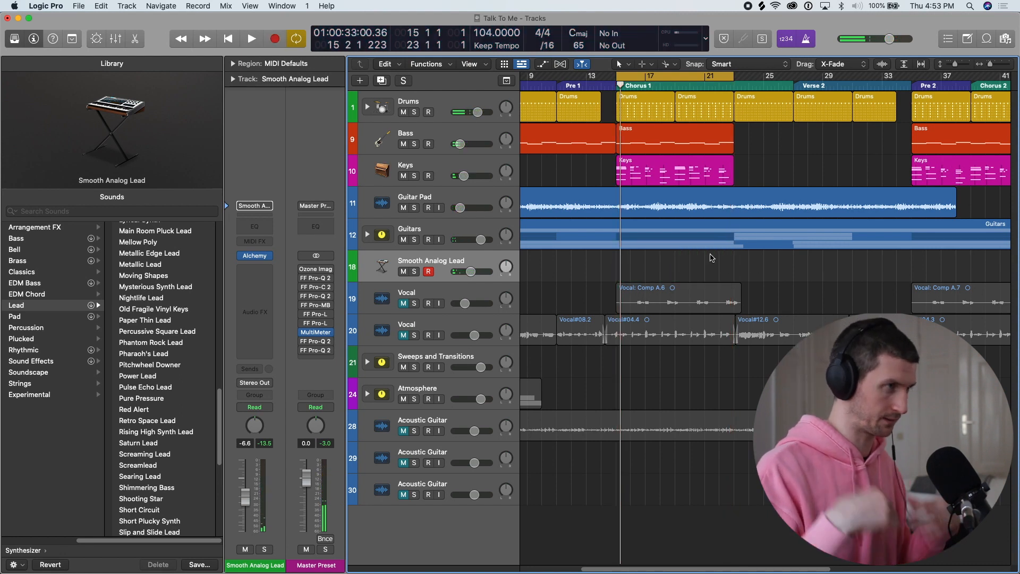
{"action": "key", "text": "r"}
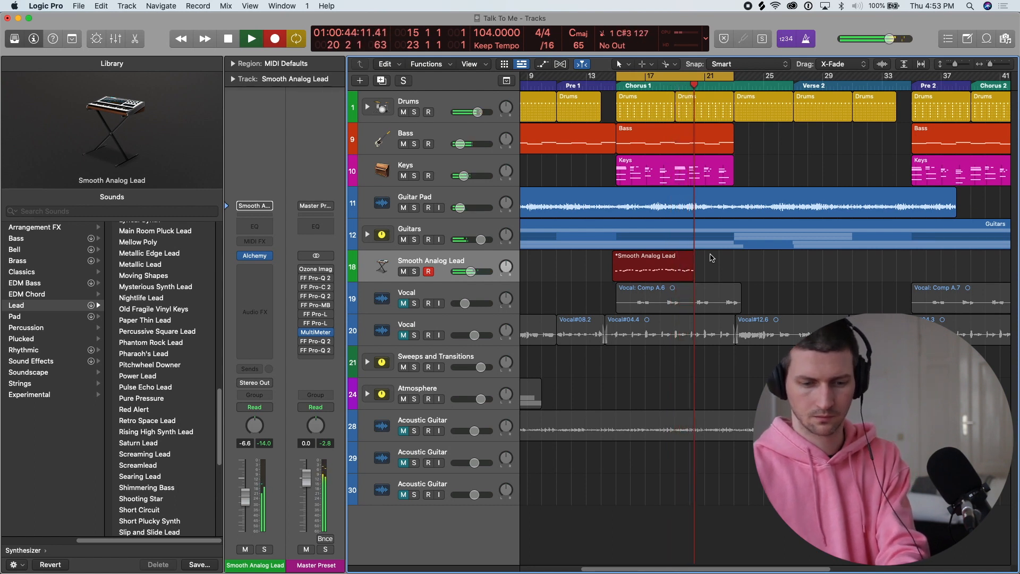
{"action": "key", "text": "space"}
{"action": "key", "text": "r"}
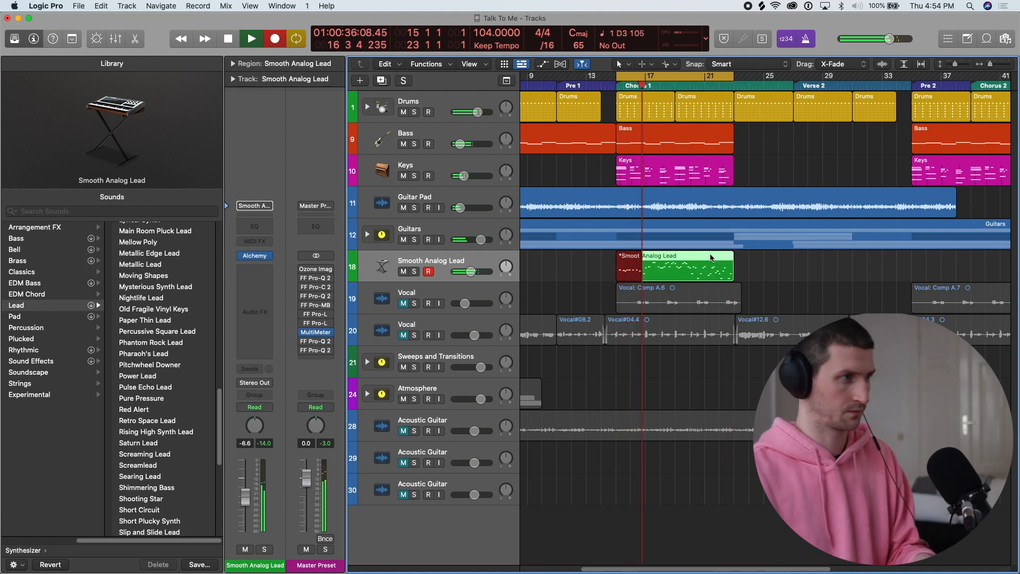
{"action": "key", "text": "space"}
{"action": "key", "text": "Delete"}
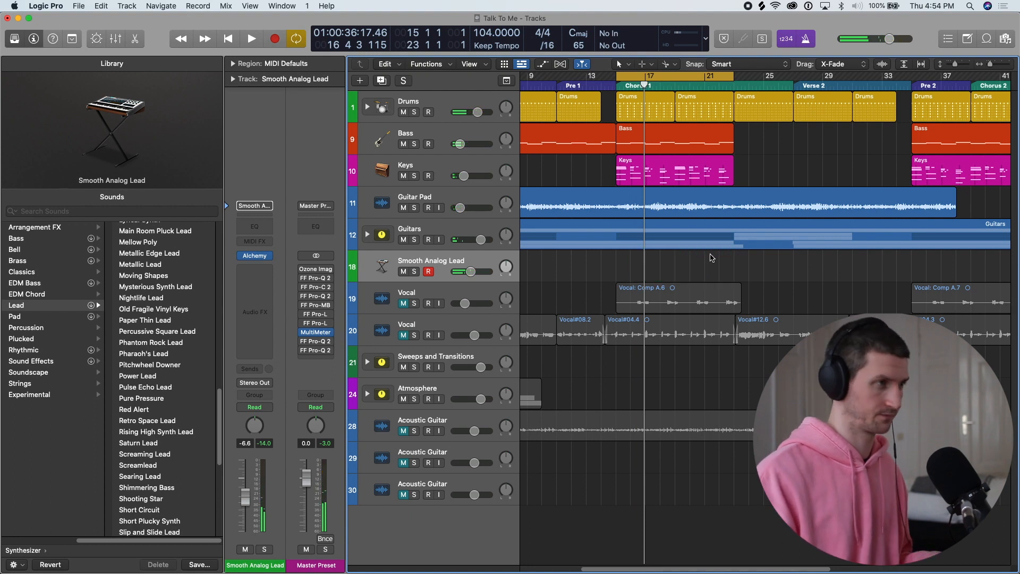
Record a lead melody on the Smooth Analog Lead track over Chorus 1, open it in the Piano Roll and select all its notes.
{"action": "key", "text": "r"}
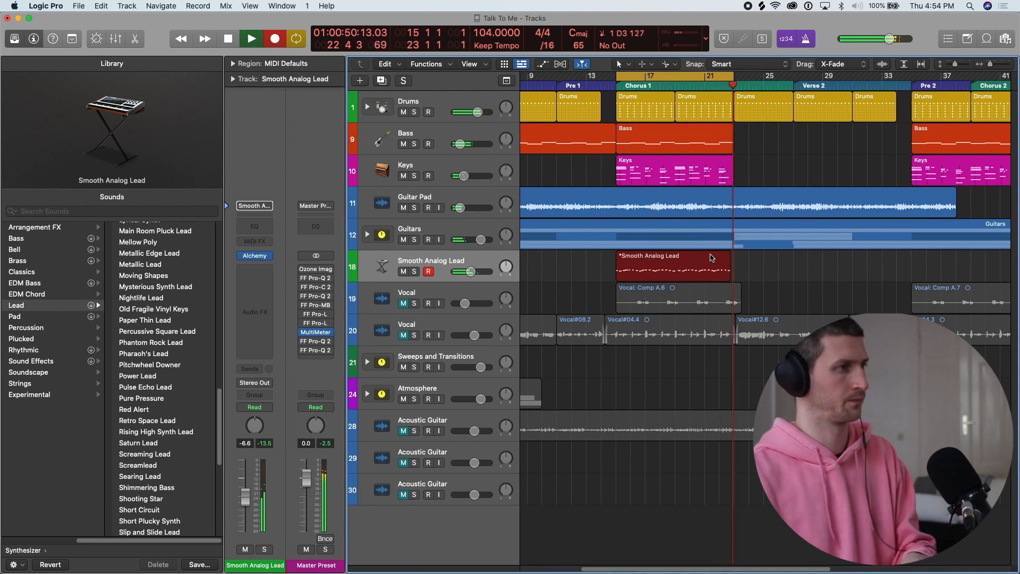
{"action": "key", "text": "space"}
{"action": "double_click", "coordinate": [683, 266]}
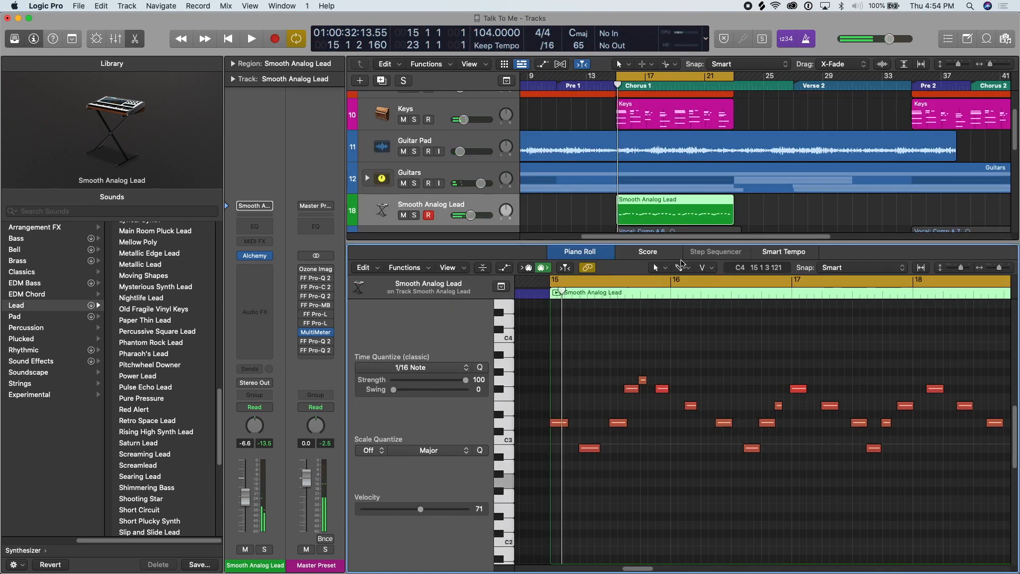
{"action": "key", "text": "super+a"}
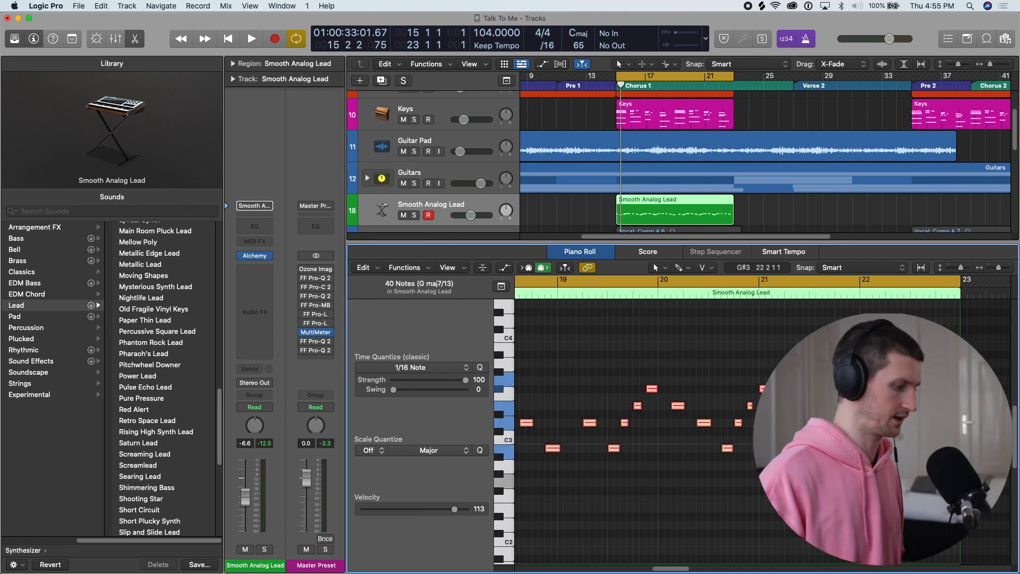
Switch to the web browser to review the B minor scale pitches, and return to the recorded notes in Logic Pro.
{"action": "key", "text": "super+Tab"}
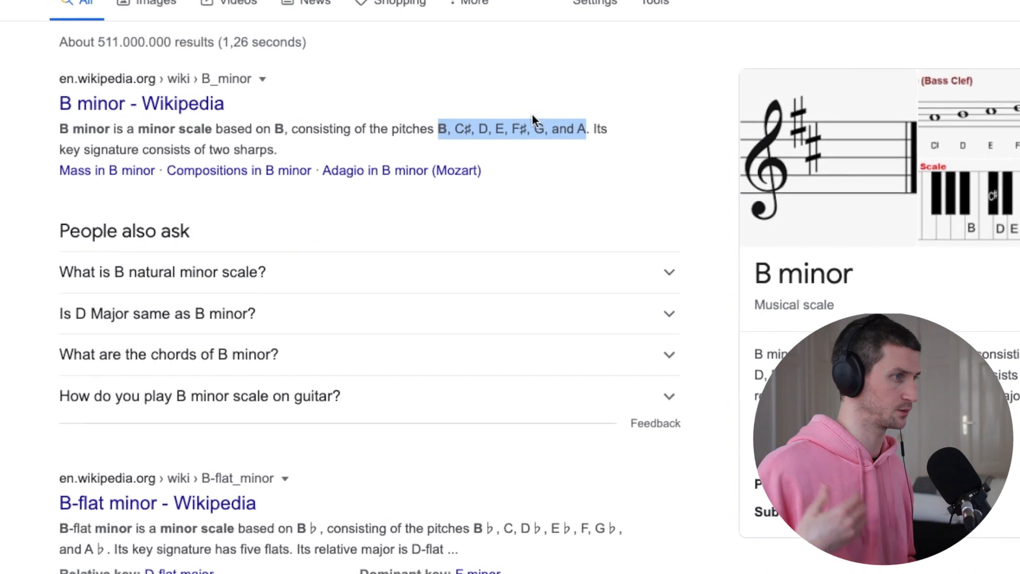
{"action": "key", "text": "super+Tab"}
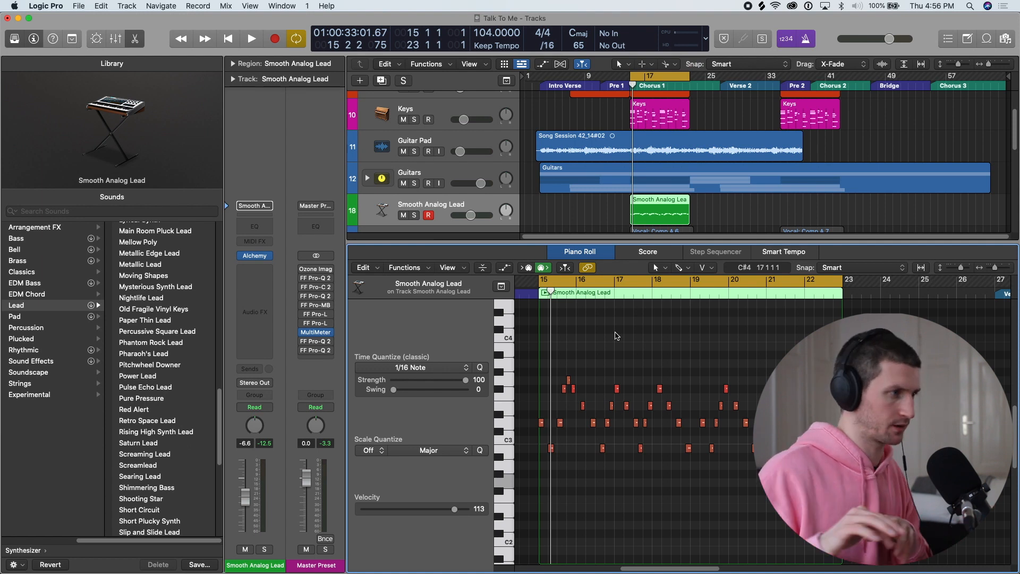
{"action": "key", "text": "super+Right"}
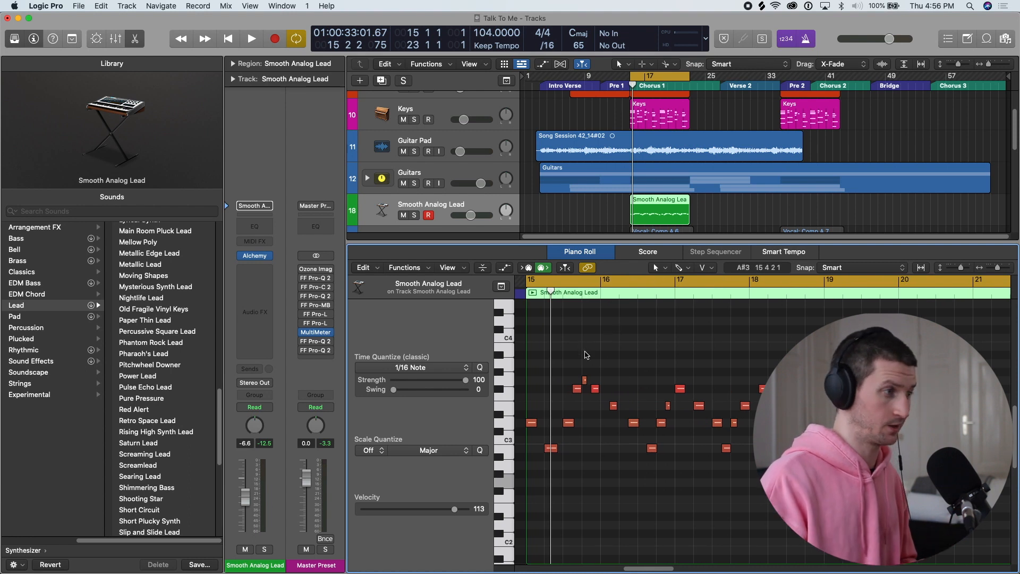
Hide the Library and create a duplicate of the Smooth Analog Lead track.
{"action": "key", "text": "y"}
{"action": "scroll", "coordinate": [412, 376], "scroll_direction": "left", "scroll_amount": 3}
{"action": "scroll", "coordinate": [413, 376], "scroll_direction": "up", "scroll_amount": 2}
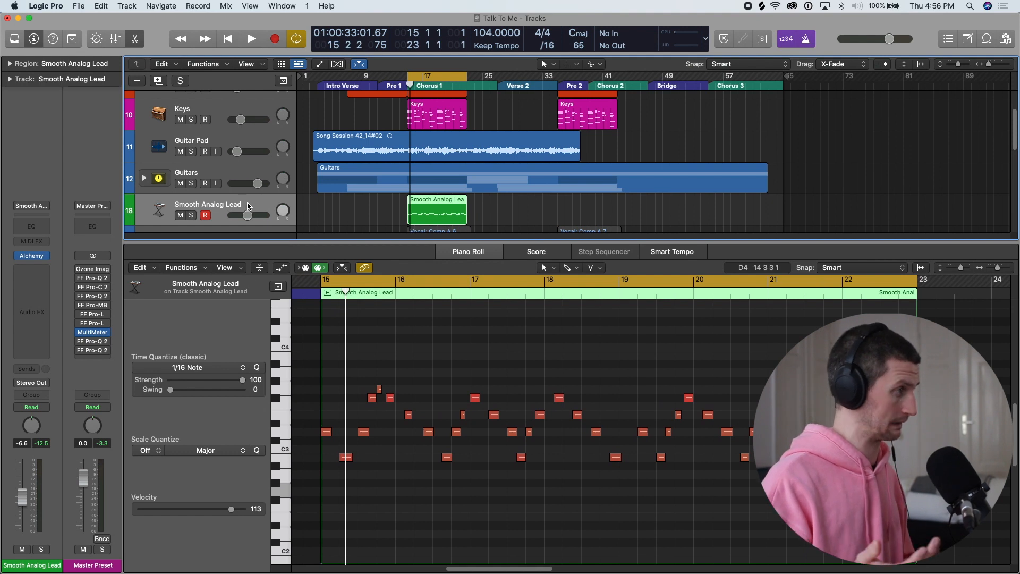
{"action": "key", "text": "super+d"}
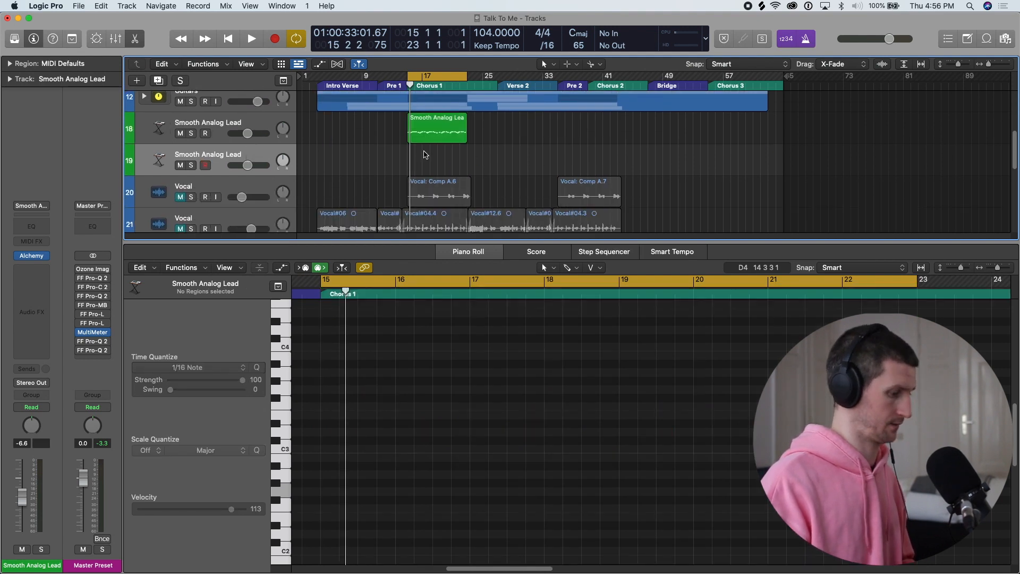
Draw an empty MIDI region on the duplicated lead track with the Pencil tool and extend it across all of Chorus 1.
{"action": "key", "text": "t"}
{"action": "key", "text": "p"}
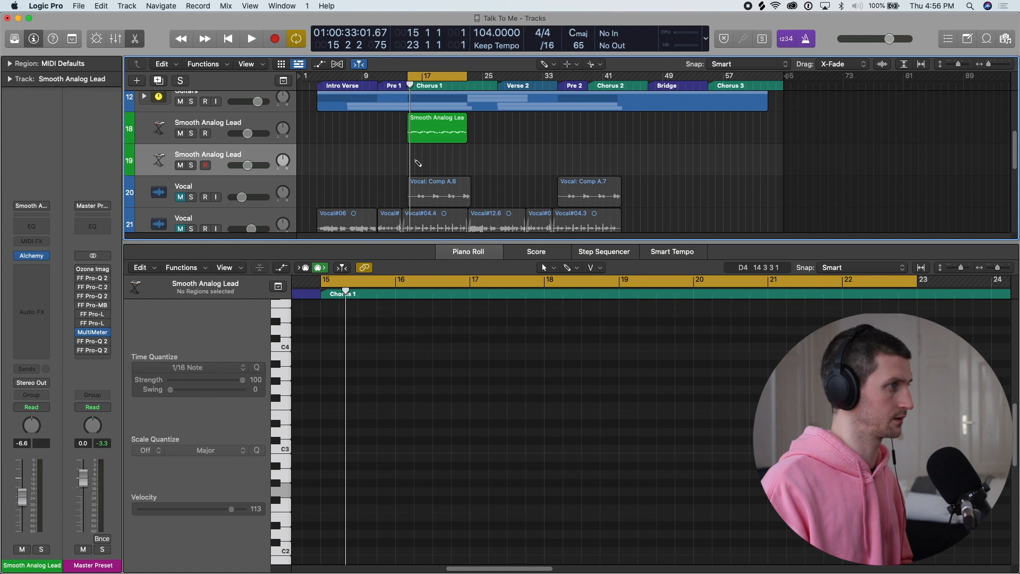
{"action": "left_click", "coordinate": [418, 162]}
{"action": "key", "text": "t"}
{"action": "key", "text": "t"}
{"action": "left_click_drag", "start_coordinate": [412, 168], "coordinate": [467, 168]}
Check the B minor pitches in the web browser, clear the text highlight there and return to Logic Pro.
{"action": "key", "text": "super+Tab"}
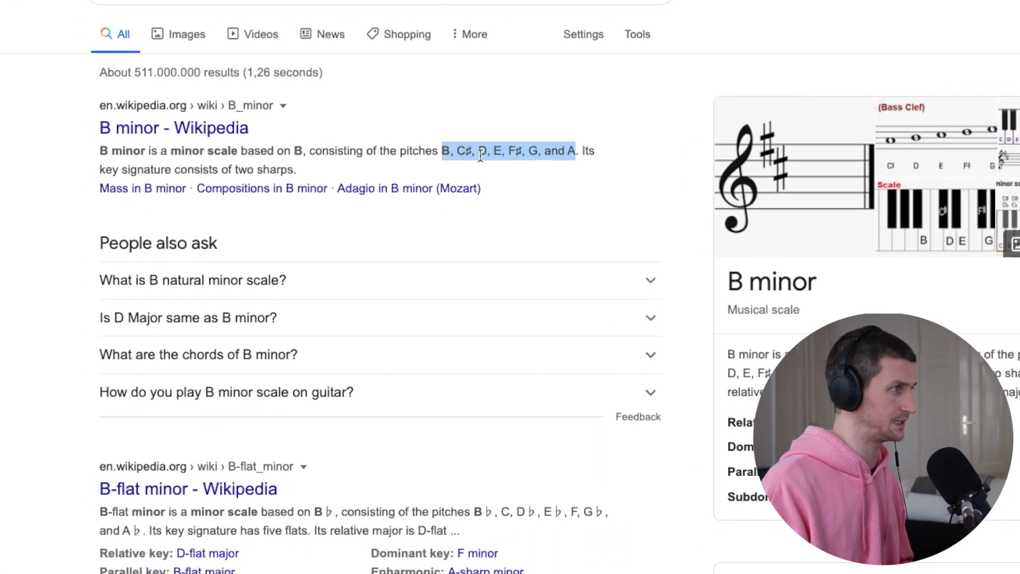
{"action": "left_click", "coordinate": [554, 113]}
{"action": "key", "text": "Tab"}
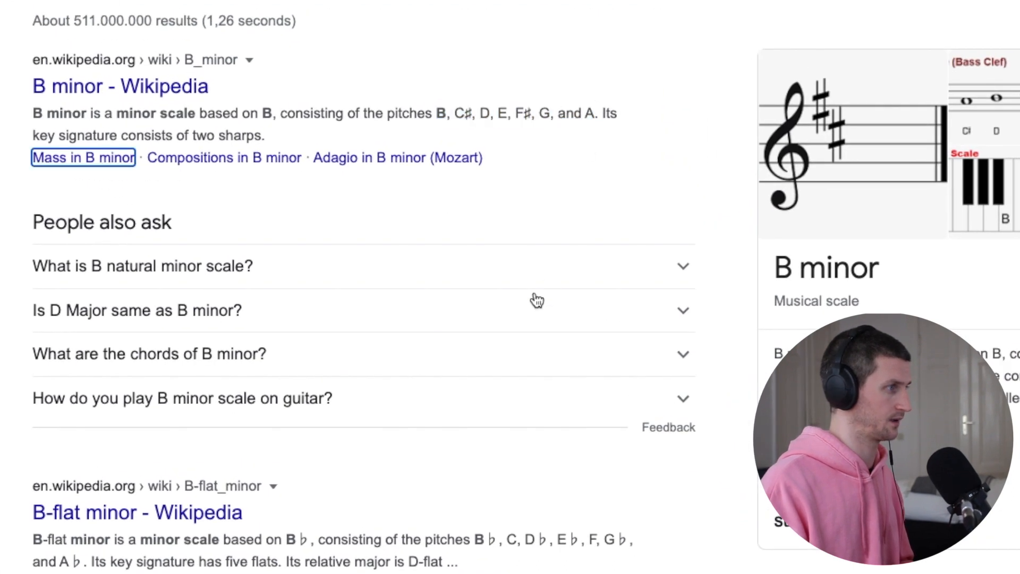
{"action": "key", "text": "super+Tab"}
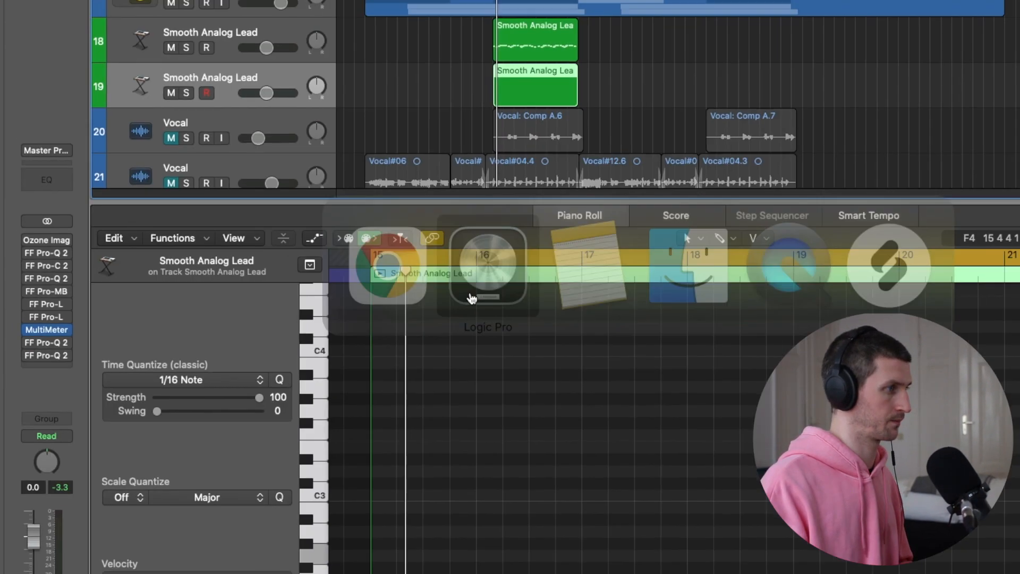
Add a one-bar B3 note at the start of bar 15 in the empty lead region.
{"action": "scroll", "coordinate": [287, 406], "scroll_direction": "up", "scroll_amount": 2}
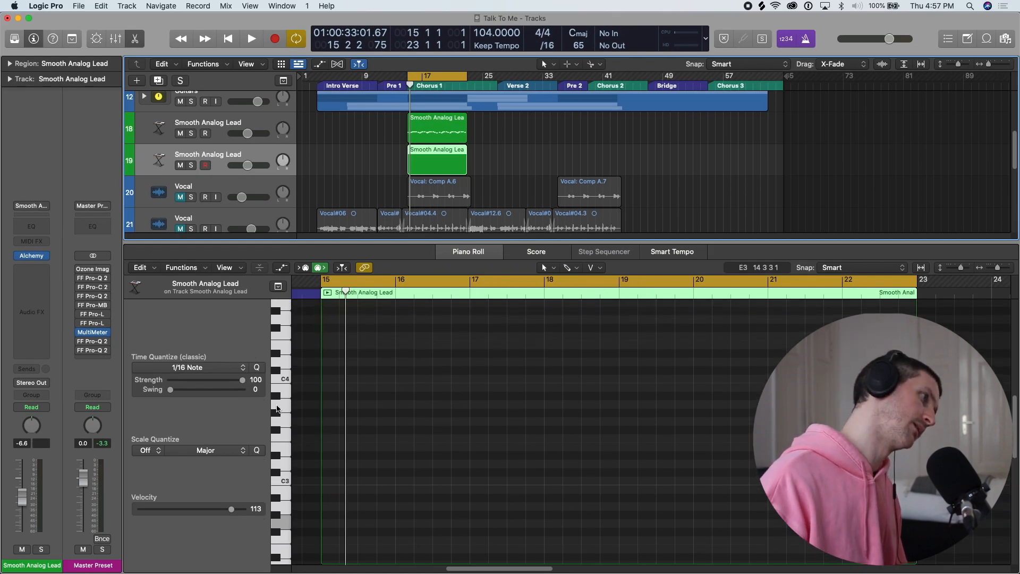
{"action": "left_click", "coordinate": [287, 394]}
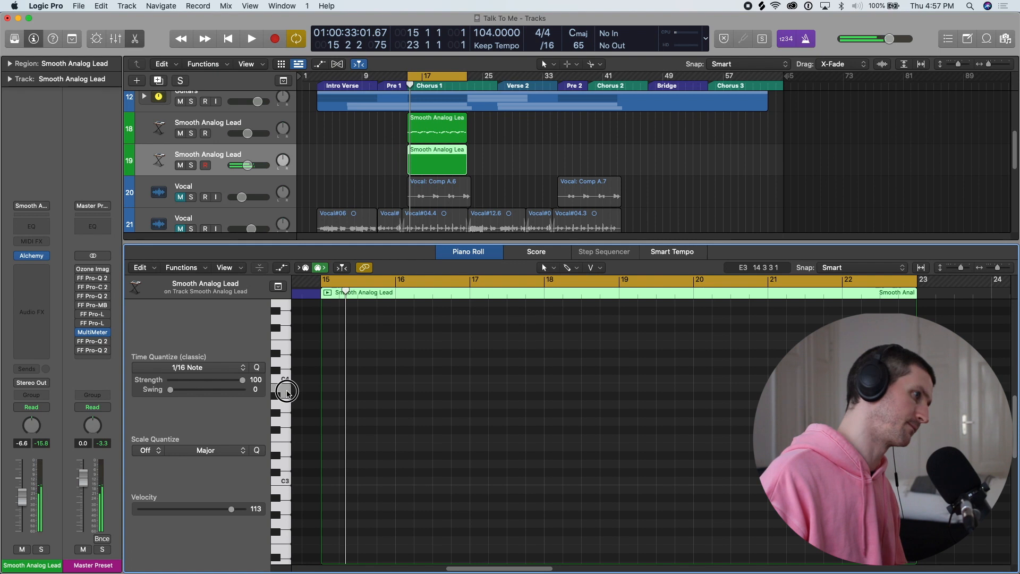
{"action": "left_click", "coordinate": [326, 387]}
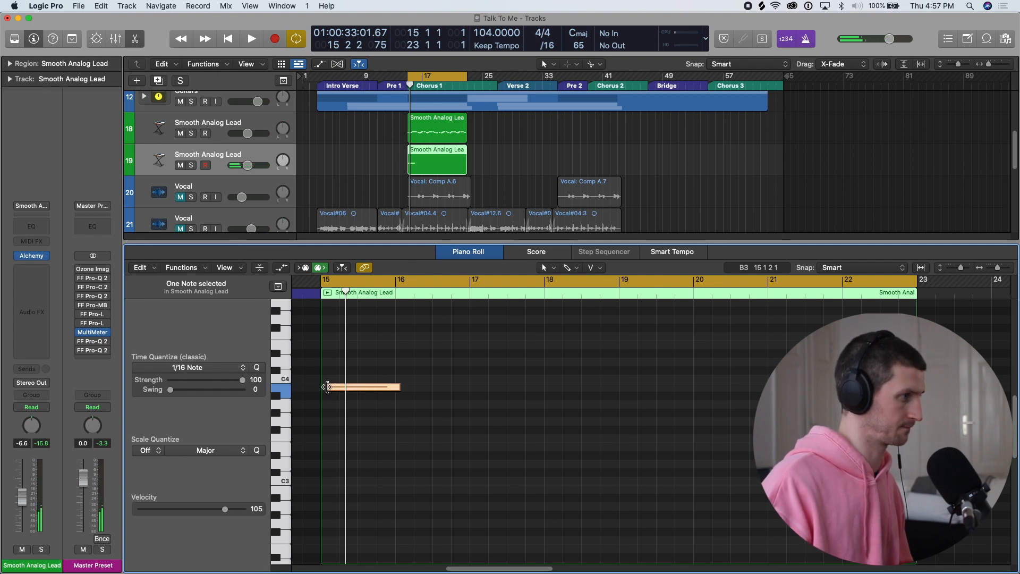
{"action": "left_click_drag", "start_coordinate": [338, 389], "coordinate": [333, 389]}
{"action": "scroll", "coordinate": [418, 396], "scroll_direction": "up", "scroll_amount": 2}
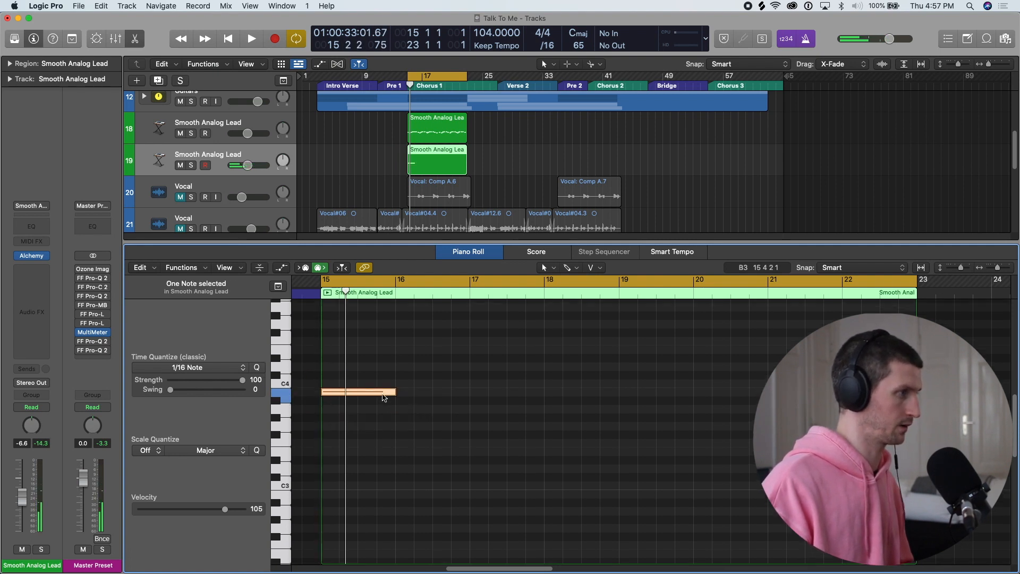
Add one-bar C#4 and D4 notes at bars 16 and 17, checking each pitch against the B minor scale in the browser.
{"action": "key", "text": "super+Tab"}
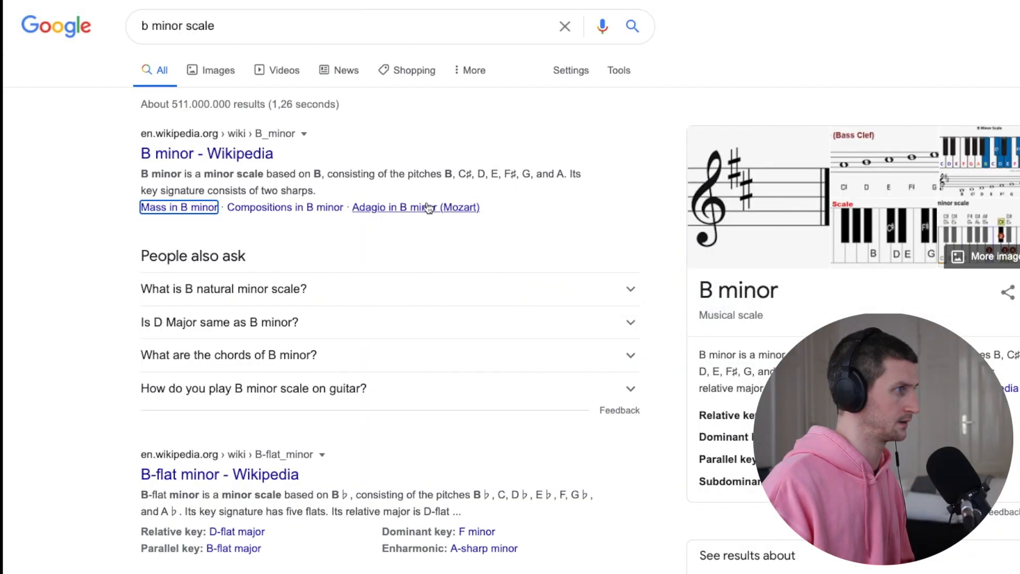
{"action": "key", "text": "super+Tab"}
{"action": "scroll", "coordinate": [529, 422], "scroll_direction": "up", "scroll_amount": 2}
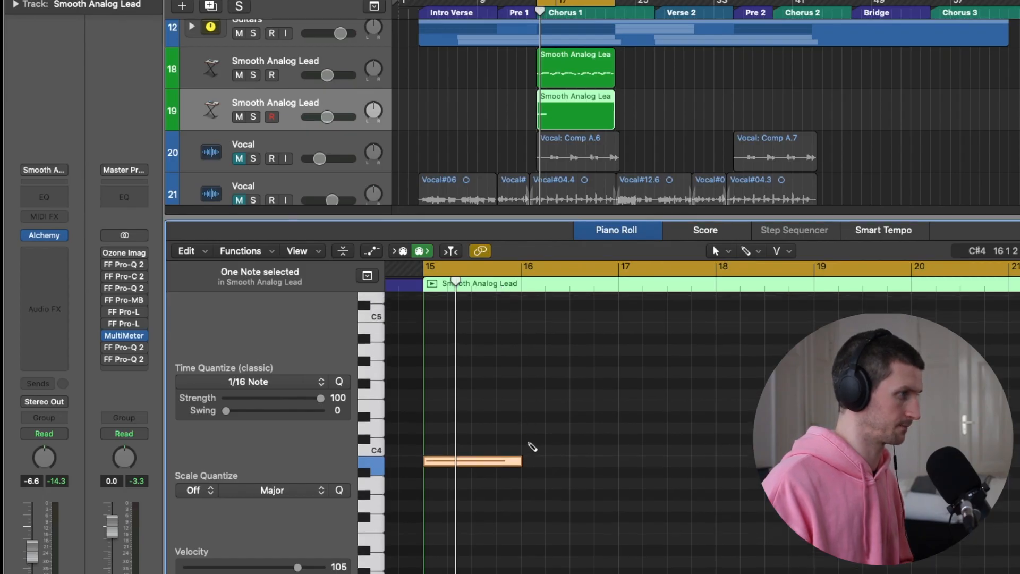
{"action": "left_click", "coordinate": [531, 440]}
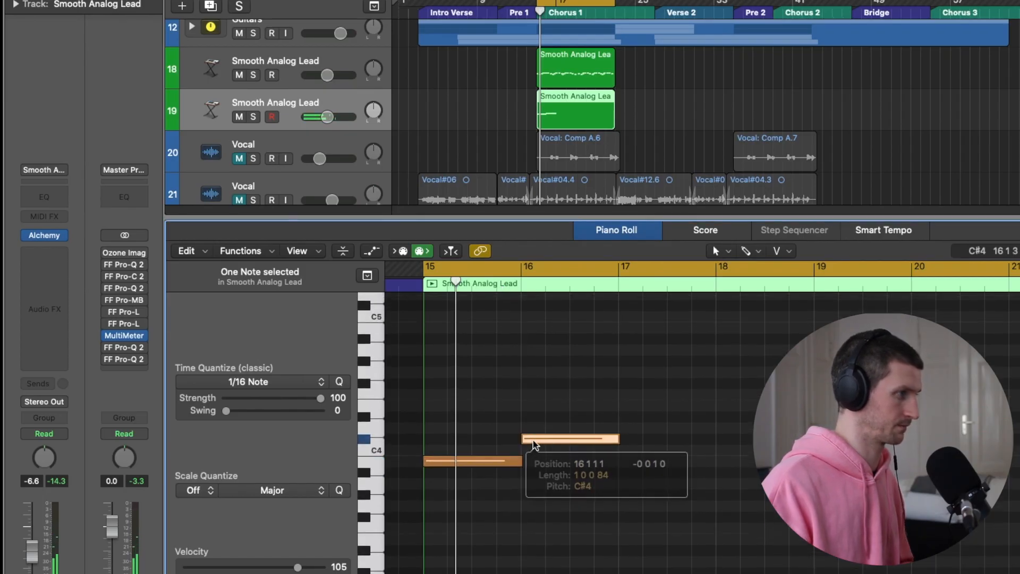
{"action": "key", "text": "super+Tab"}
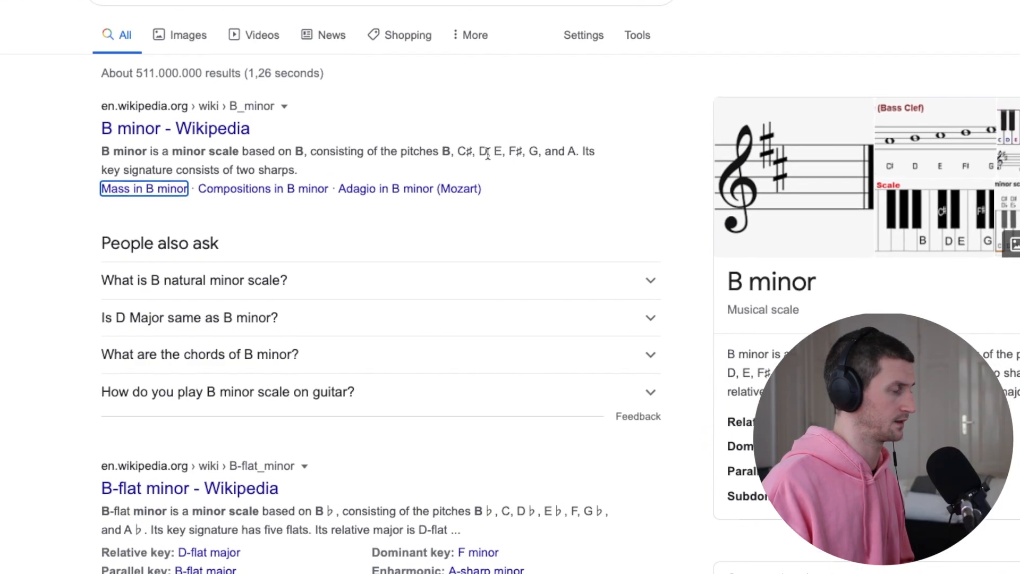
{"action": "key", "text": "super+Tab"}
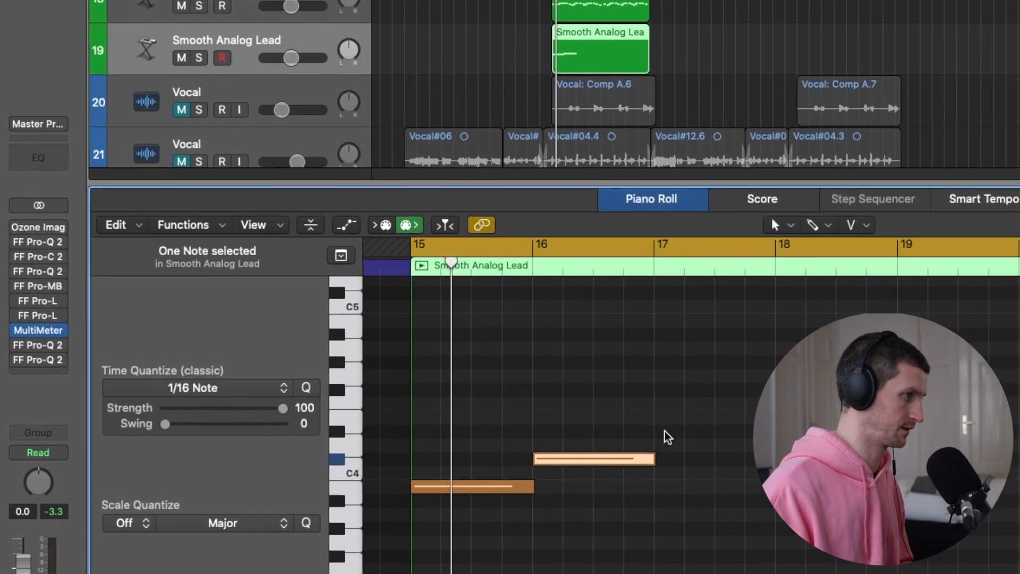
{"action": "left_click", "coordinate": [677, 452]}
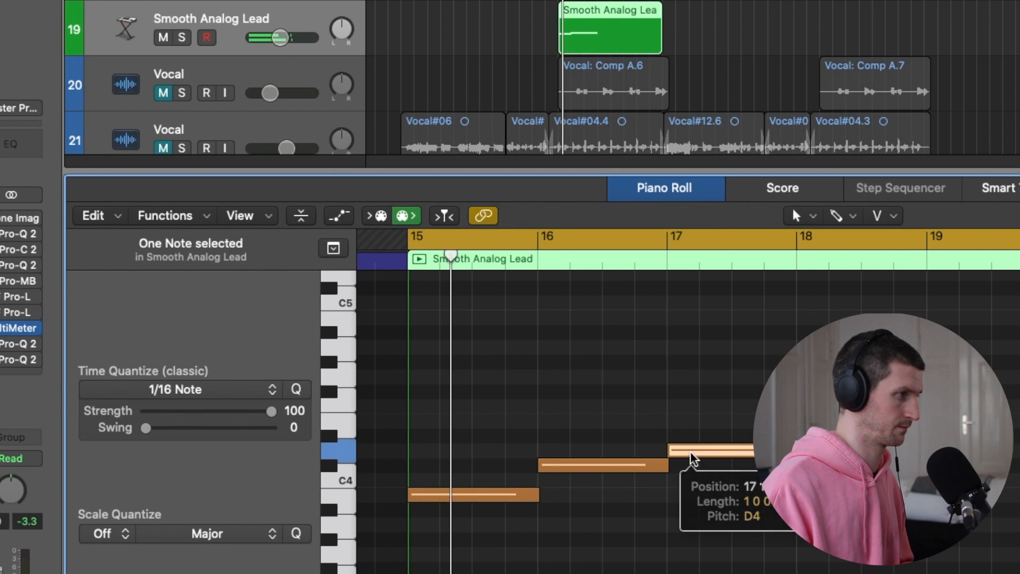
Continue the scale with one-bar E4 and F#4 notes at bars 18 and 19, consulting the browser's pitch list.
{"action": "key", "text": "super+Tab"}
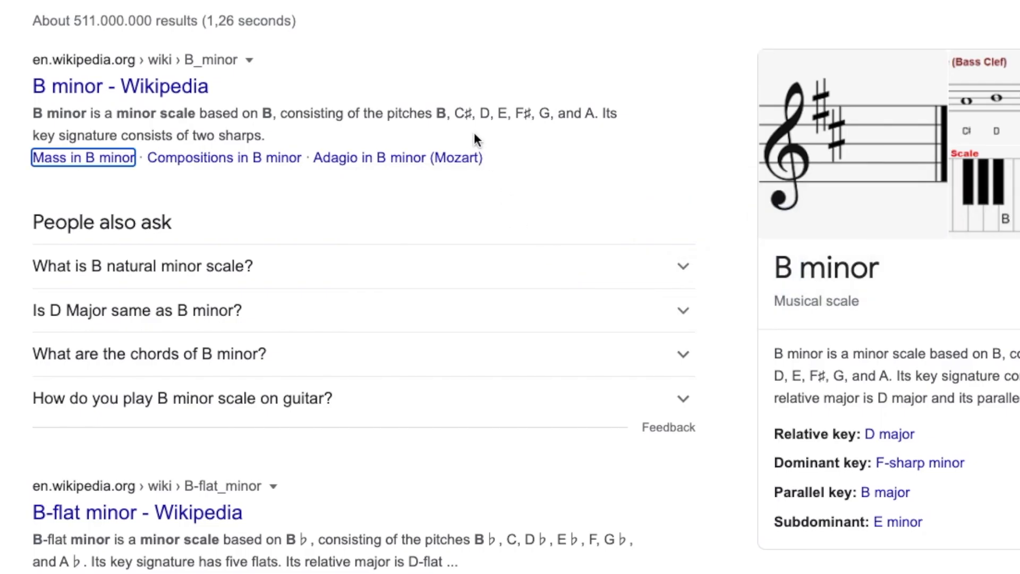
{"action": "key", "text": "super+Tab"}
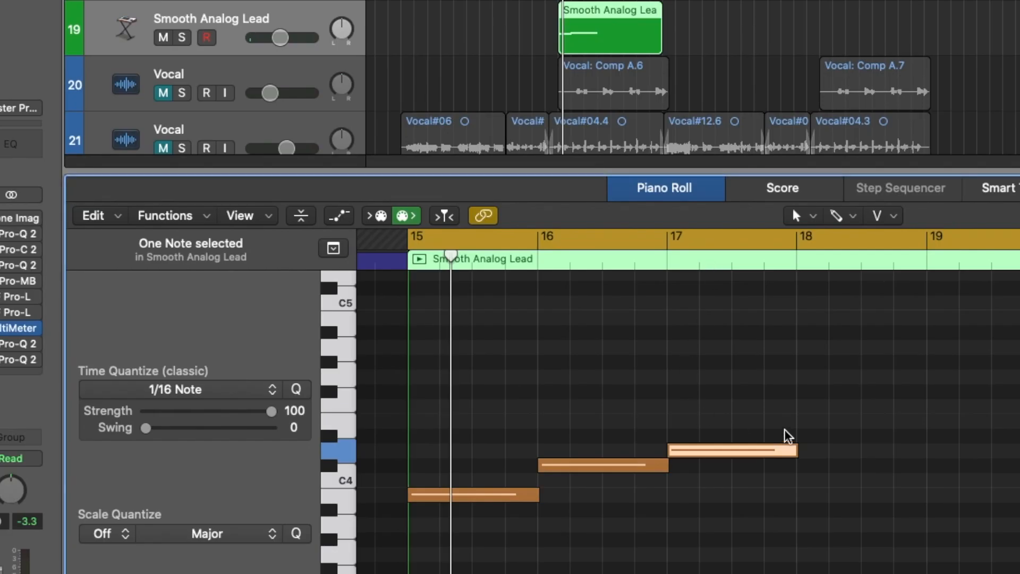
{"action": "left_click", "coordinate": [808, 419]}
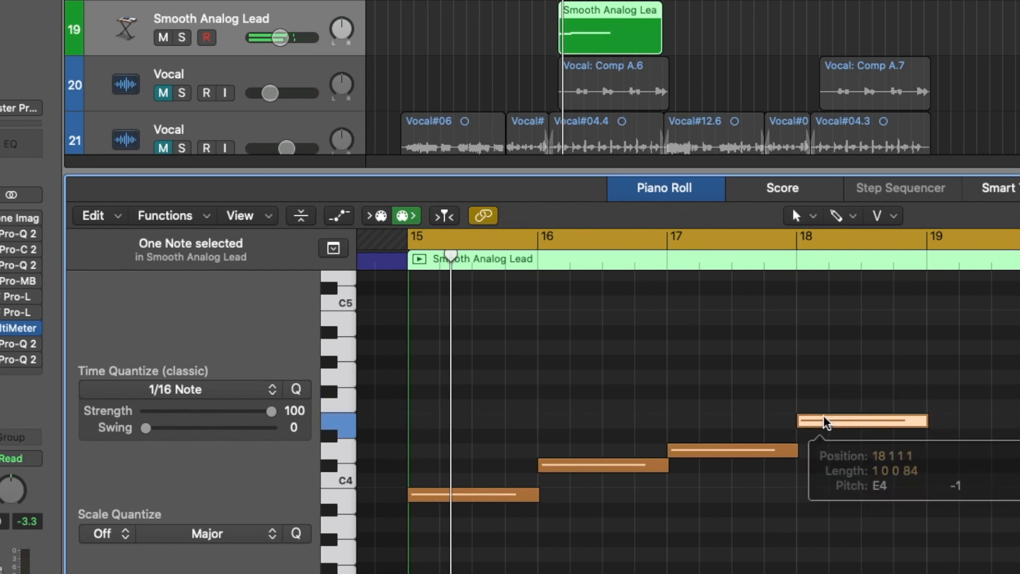
{"action": "key", "text": "super+Tab"}
{"action": "key", "text": "super+Tab"}
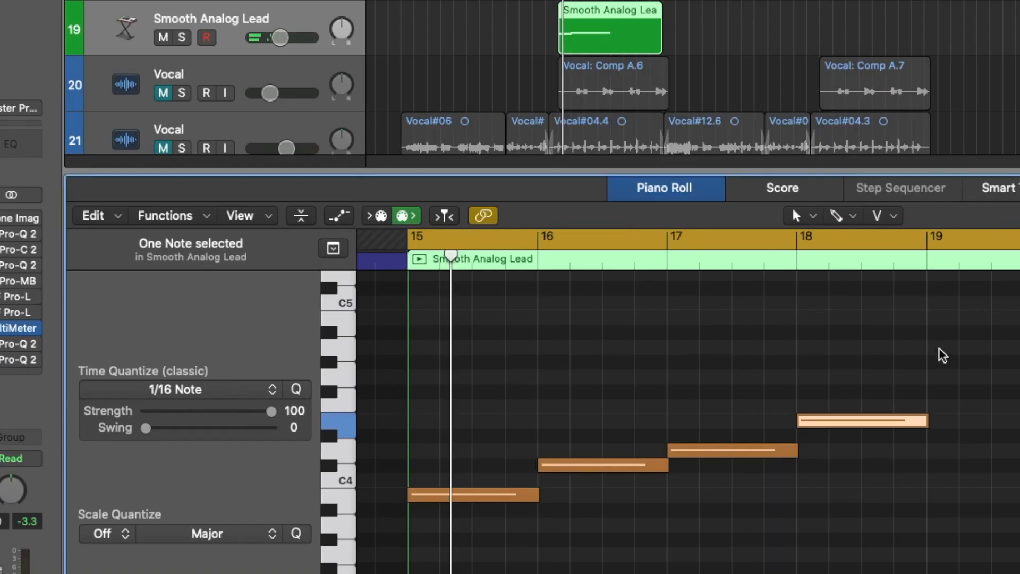
{"action": "left_click", "coordinate": [940, 396]}
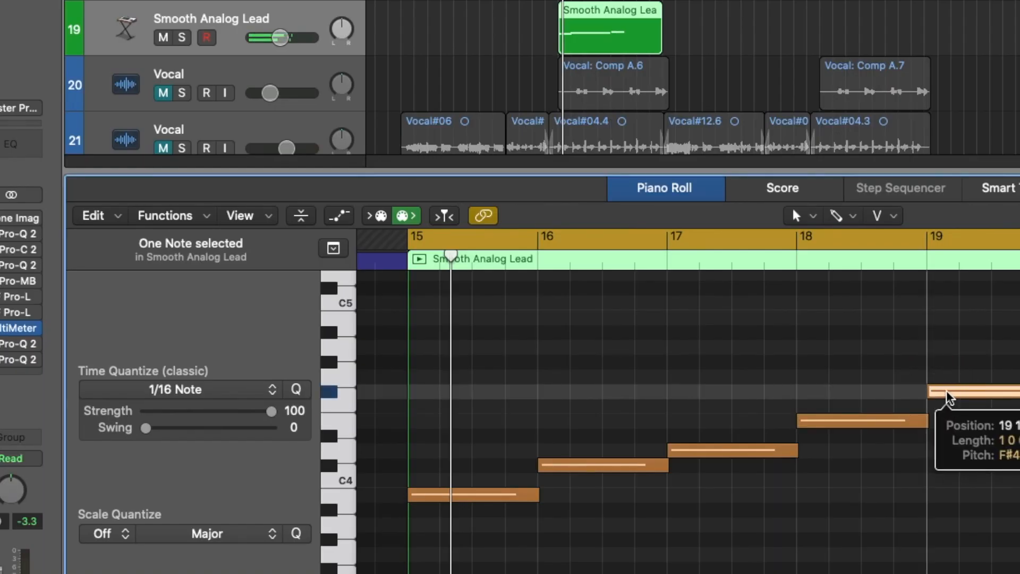
Complete the B minor scale with one-bar G4 and A4 notes at bars 20 and 21.
{"action": "key", "text": "super+Tab"}
{"action": "key", "text": "super+Tab"}
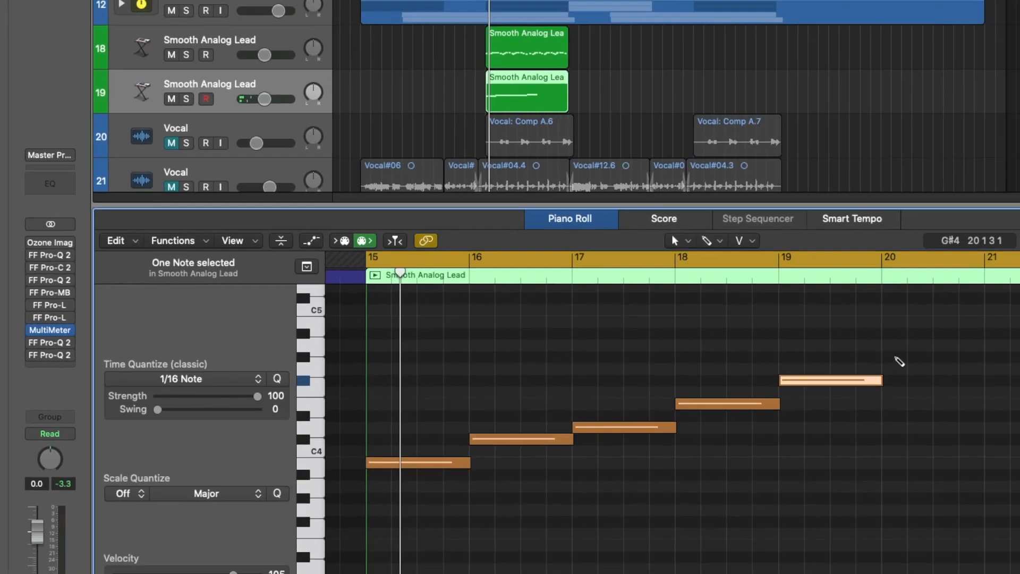
{"action": "left_click", "coordinate": [897, 360]}
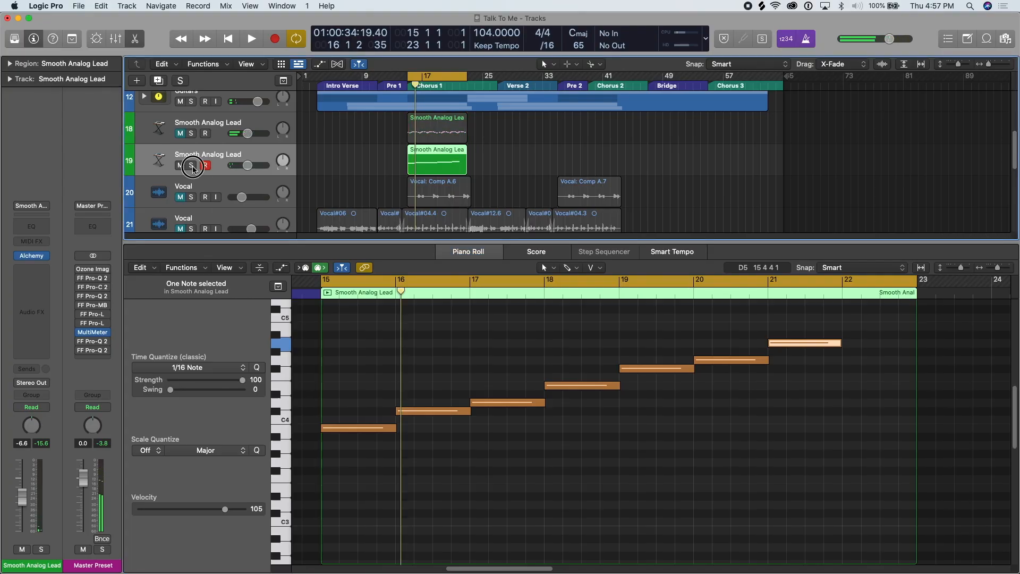
Solo the duplicated Smooth Analog Lead track and play back the drawn scale notes.
{"action": "left_click", "coordinate": [191, 165]}
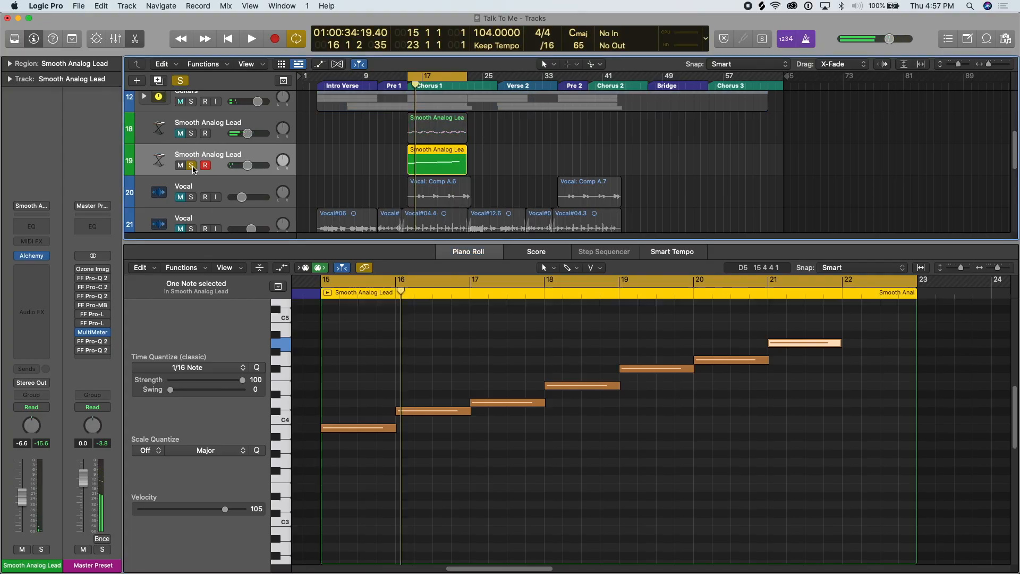
{"action": "key", "text": "space"}
{"action": "key", "text": "super+a"}
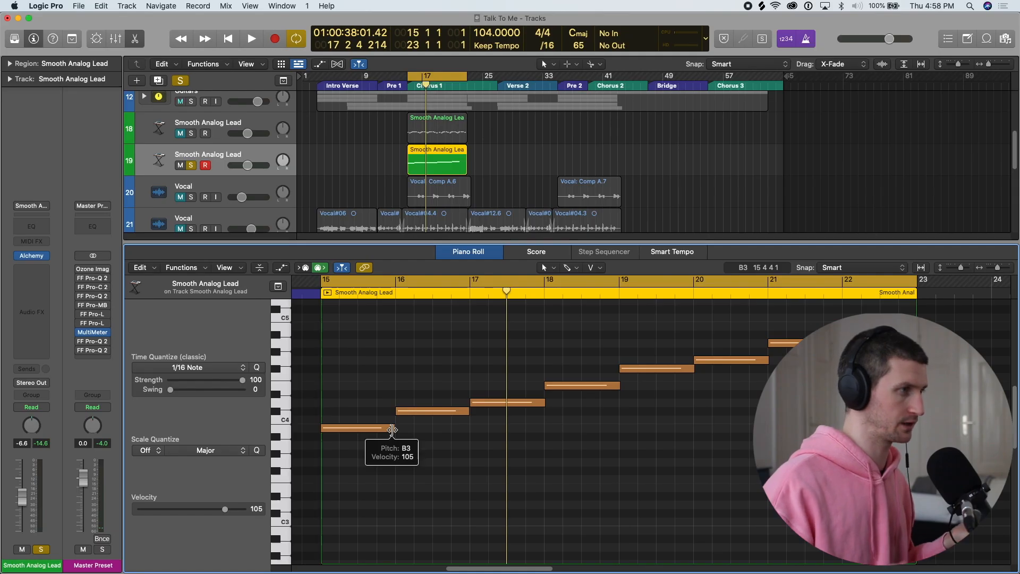
Turn off MIDI Out in the Piano Roll and move the six notes above B3 back to bar 15, stacking all the scale notes.
{"action": "scroll", "coordinate": [392, 432], "scroll_direction": "down", "scroll_amount": 3}
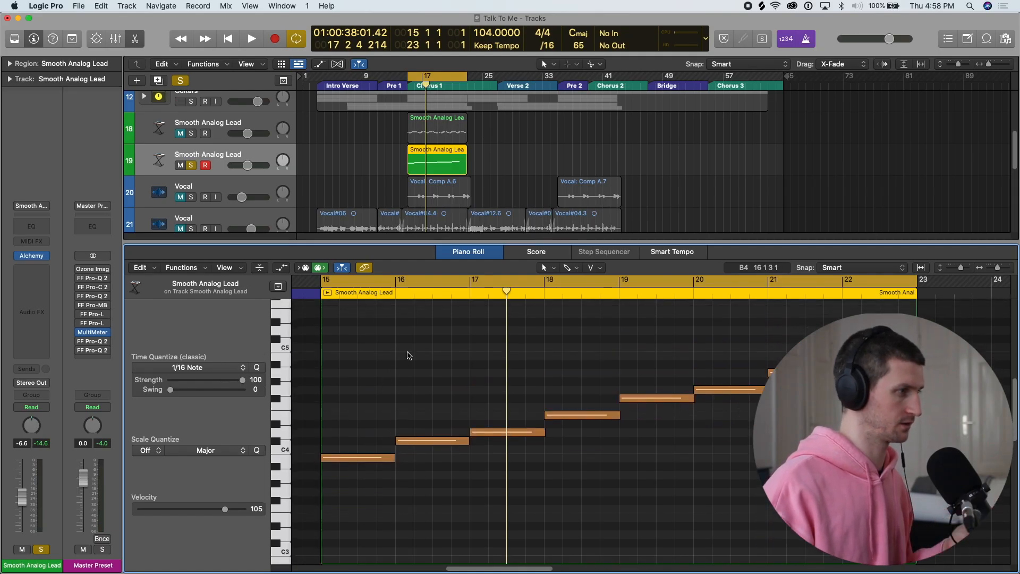
{"action": "left_click_drag", "start_coordinate": [416, 336], "coordinate": [603, 396]}
{"action": "left_click_drag", "start_coordinate": [791, 500], "coordinate": [791, 500]}
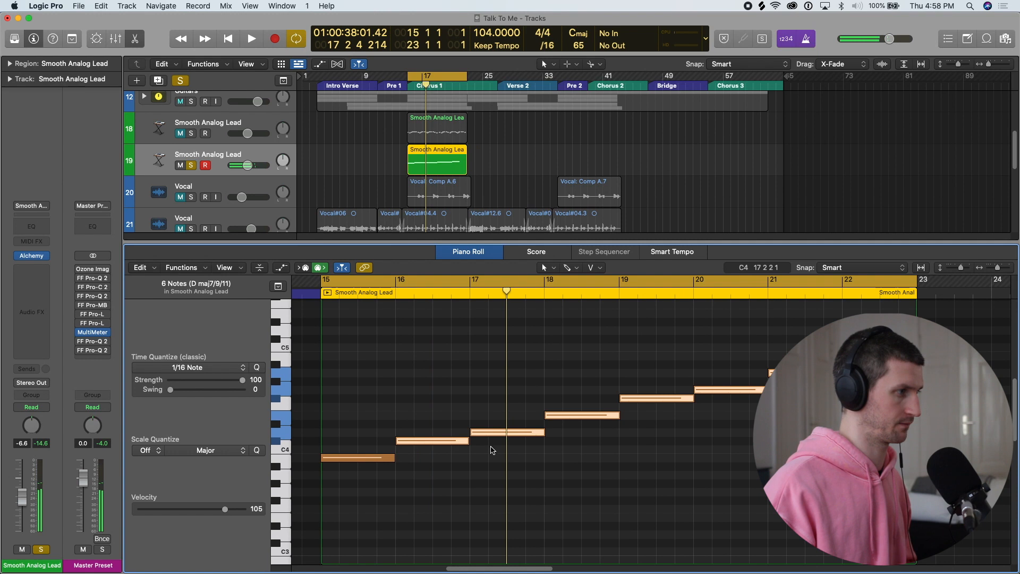
{"action": "left_click", "coordinate": [447, 452]}
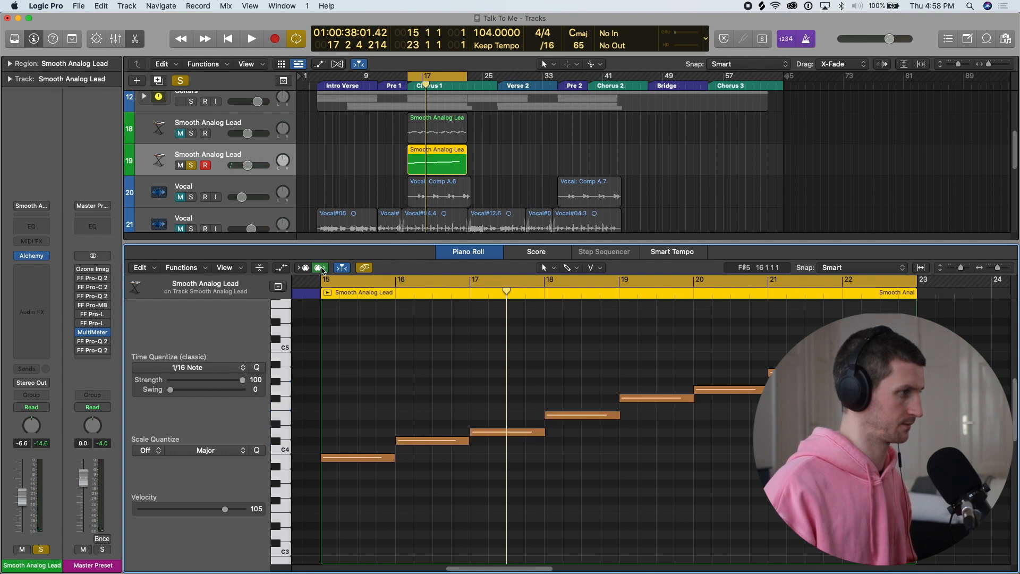
{"action": "left_click_drag", "start_coordinate": [431, 441], "coordinate": [355, 441]}
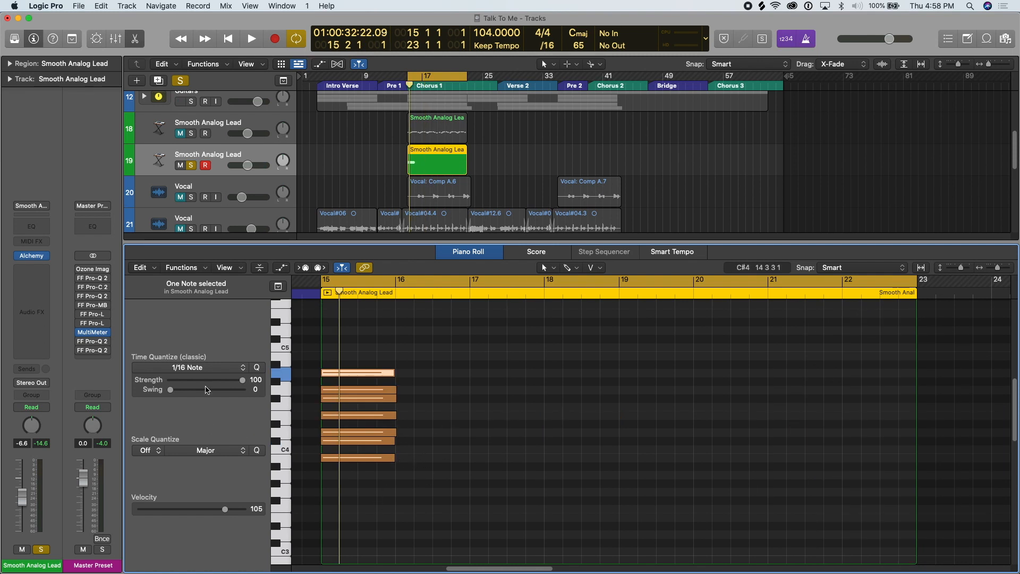
Choose the Brush tool, set the time quantize value to 1/4 Note and paint a quarter-note B3 right after the stacked scale notes.
{"action": "left_click", "coordinate": [570, 272]}
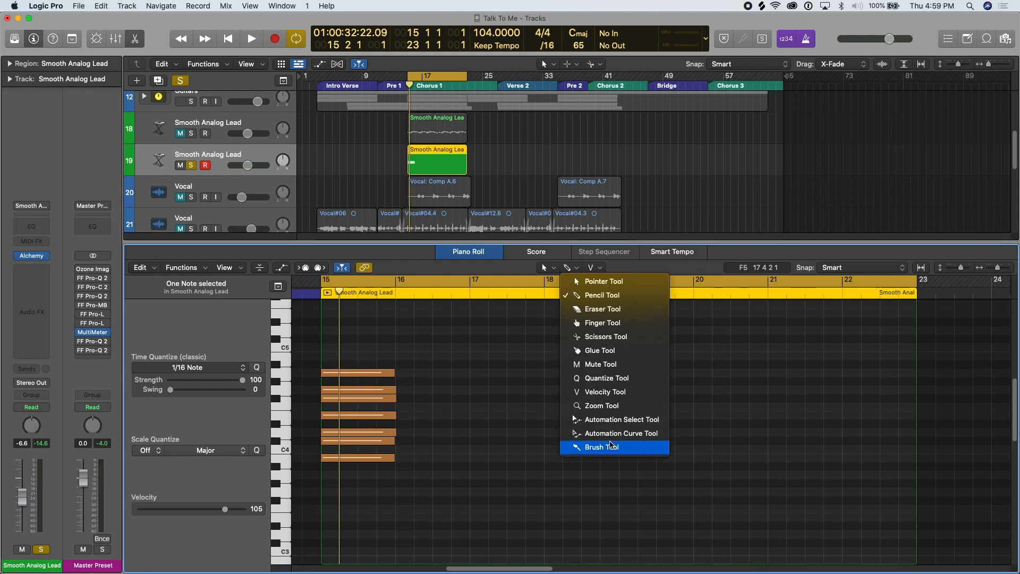
{"action": "left_click", "coordinate": [611, 446]}
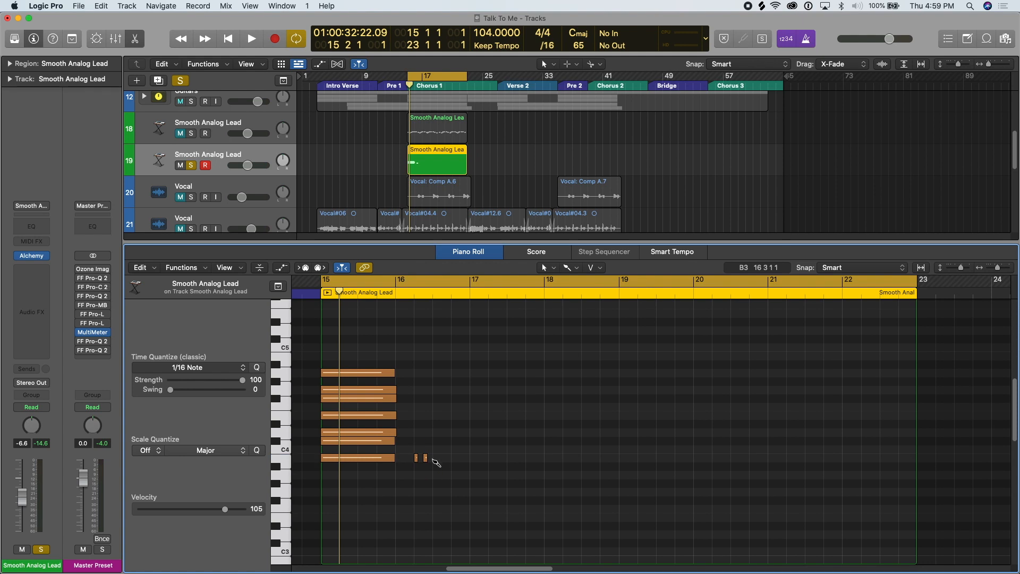
{"action": "left_click", "coordinate": [217, 372]}
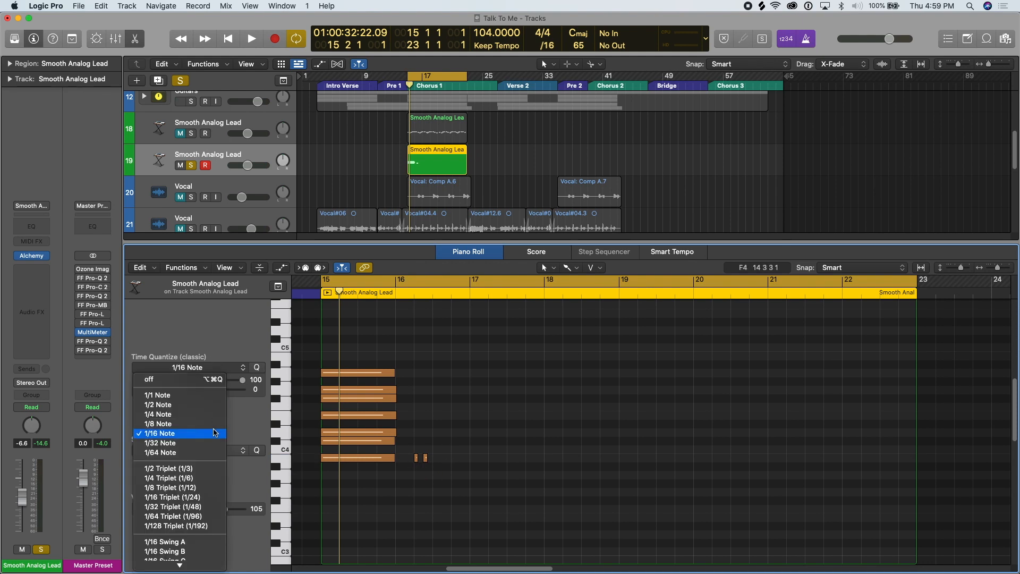
{"action": "left_click", "coordinate": [217, 415]}
{"action": "left_click", "coordinate": [423, 458]}
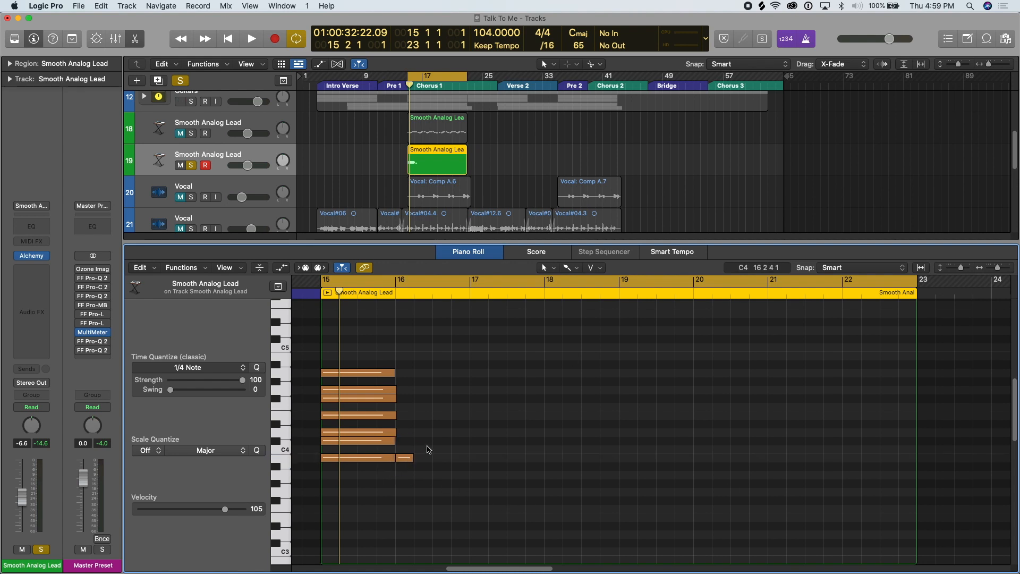
Continue the melody with quarter notes D4, C#4, E4, G4 and A4, one per beat after the B3.
{"action": "left_click", "coordinate": [425, 432]}
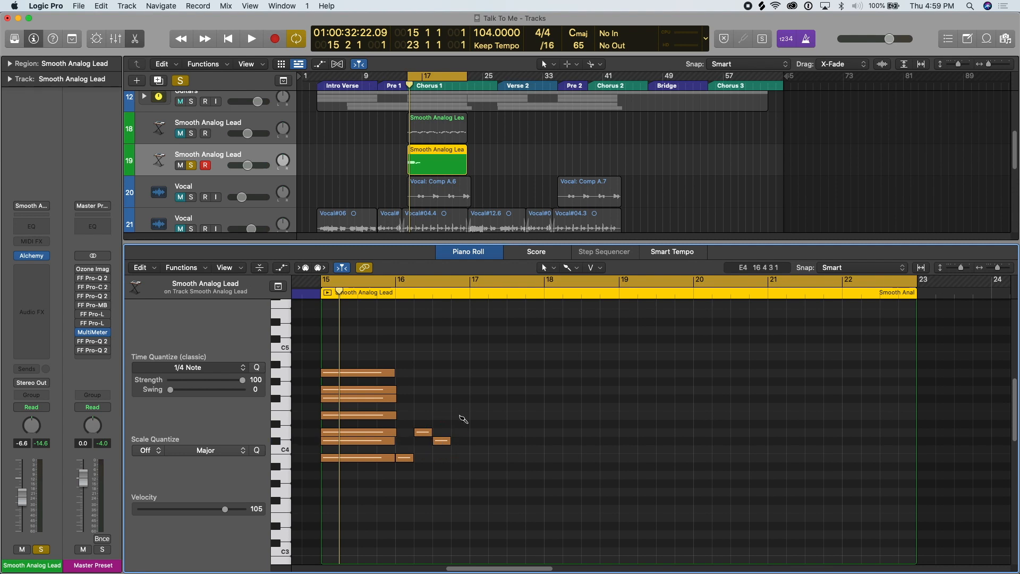
{"action": "left_click", "coordinate": [455, 415]}
{"action": "left_click", "coordinate": [482, 389], "text": "super"}
{"action": "left_click", "coordinate": [496, 373], "text": "super"}
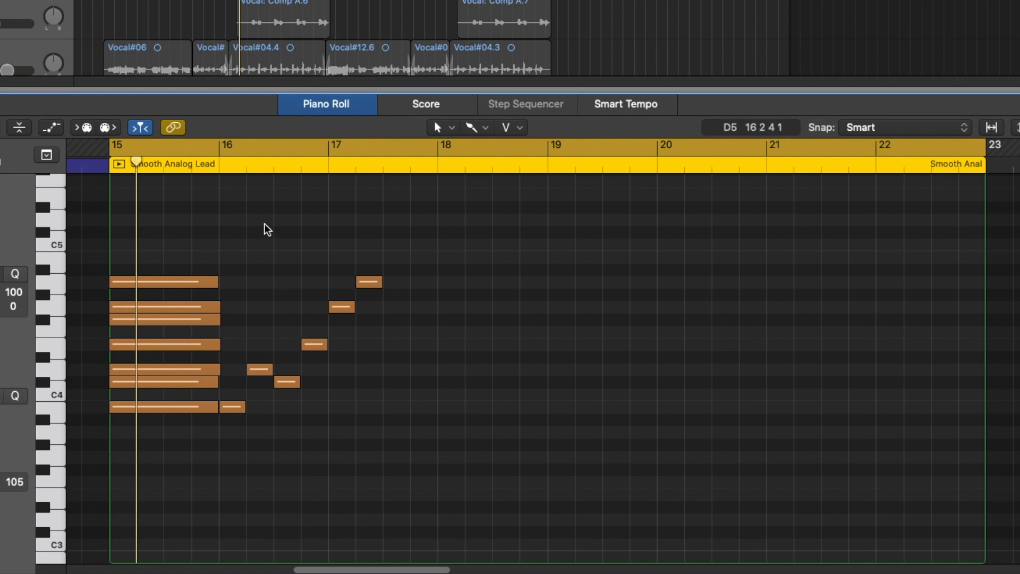
Move the Smooth Analog Lead region one bar earlier to start at bar 14, and place the playhead at bar 15.
{"action": "scroll", "coordinate": [221, 404], "scroll_direction": "left", "scroll_amount": 3}
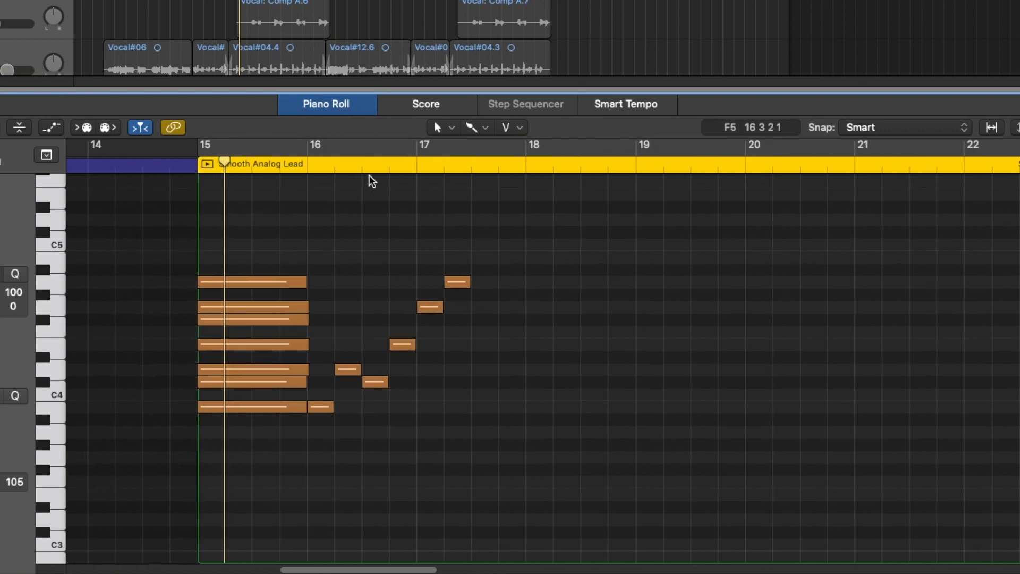
{"action": "scroll", "coordinate": [372, 181], "scroll_direction": "left", "scroll_amount": 5}
{"action": "left_click_drag", "start_coordinate": [531, 164], "coordinate": [420, 167]}
{"action": "left_click", "coordinate": [370, 163]}
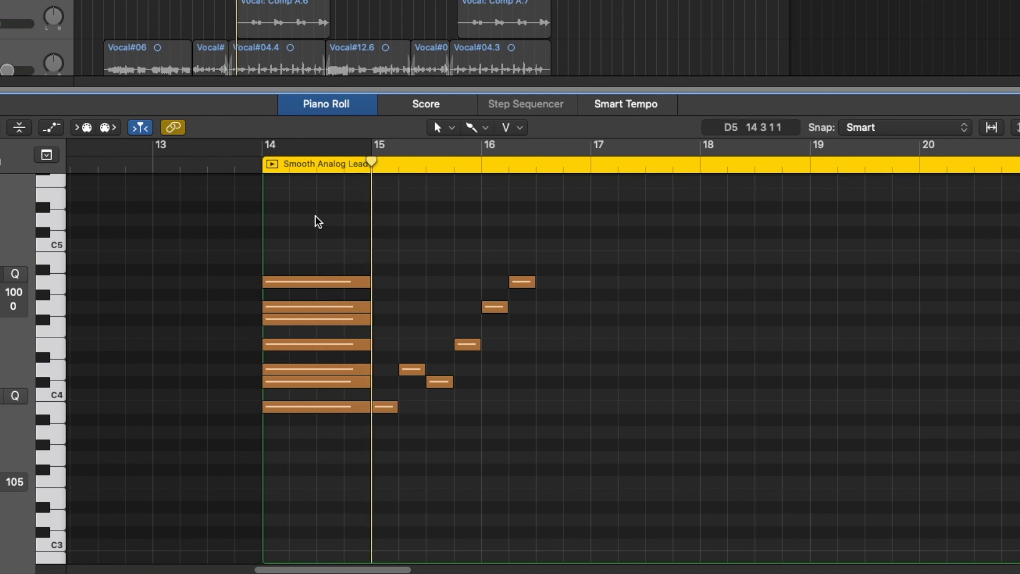
Play back the painted melody from bar 15.
{"action": "scroll", "coordinate": [356, 402], "scroll_direction": "right", "scroll_amount": 1}
{"action": "key", "text": "space"}
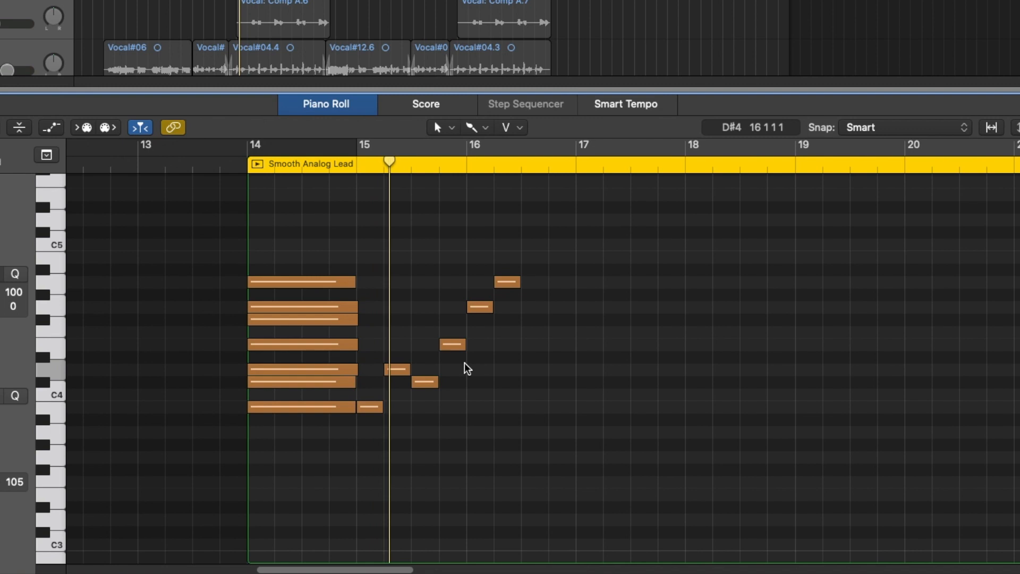
{"action": "key", "text": "super+Right"}
{"action": "scroll", "coordinate": [463, 364], "scroll_direction": "right", "scroll_amount": 3}
{"action": "key", "text": "super+Left"}
{"action": "key", "text": "super+Left"}
{"action": "key", "text": "super+Left"}
{"action": "key", "text": "space"}
{"action": "left_click", "coordinate": [390, 150]}
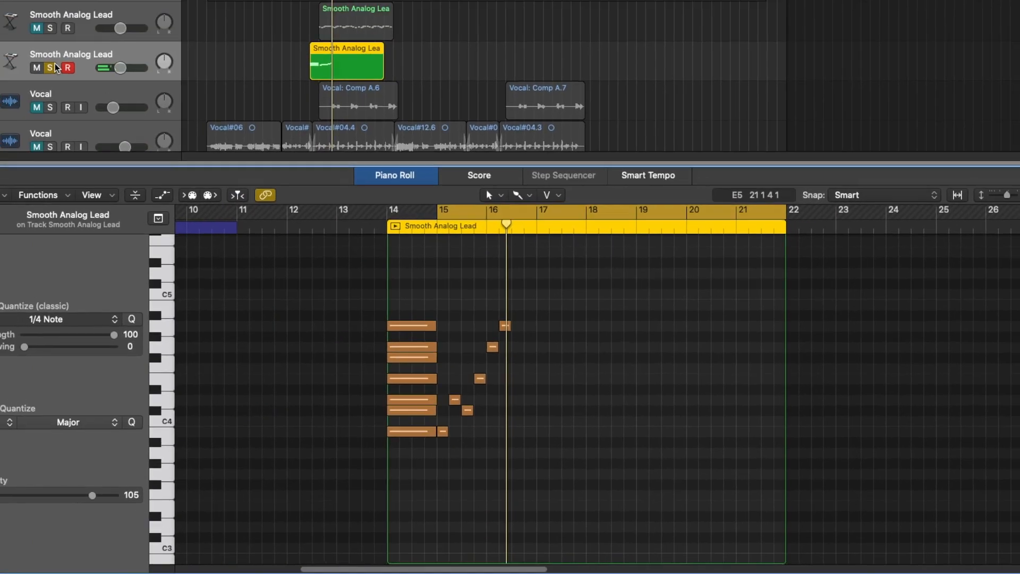
Unsolo the duplicated Smooth Analog Lead track and play the melody together with the rest of the song.
{"action": "left_click", "coordinate": [280, 1]}
{"action": "key", "text": "space"}
{"action": "key", "text": "super+Right"}
{"action": "key", "text": "super+Right"}
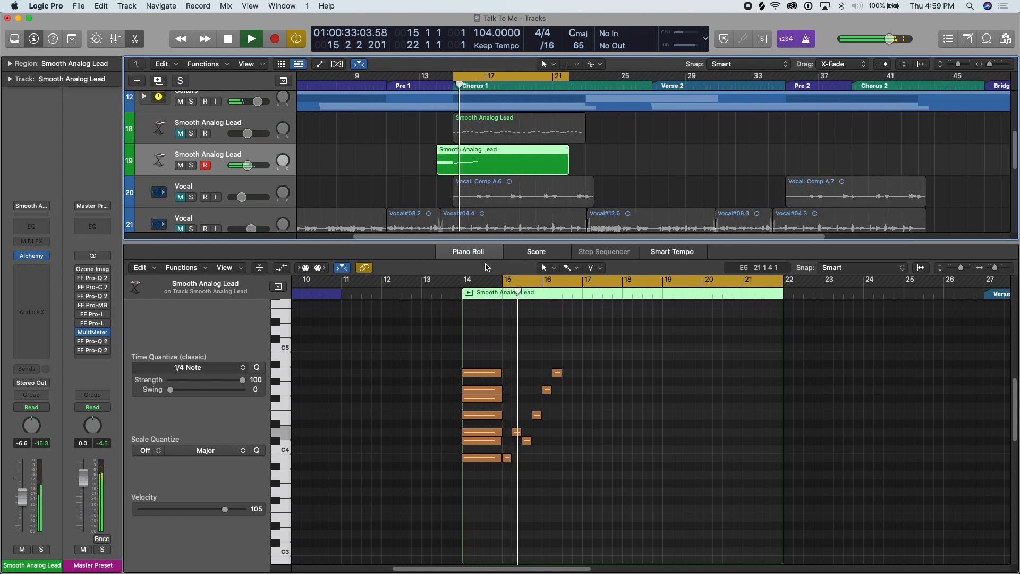
{"action": "scroll", "coordinate": [547, 332], "scroll_direction": "up", "scroll_amount": 4}
{"action": "scroll", "coordinate": [513, 351], "scroll_direction": "down", "scroll_amount": 3}
{"action": "key", "text": "Return"}
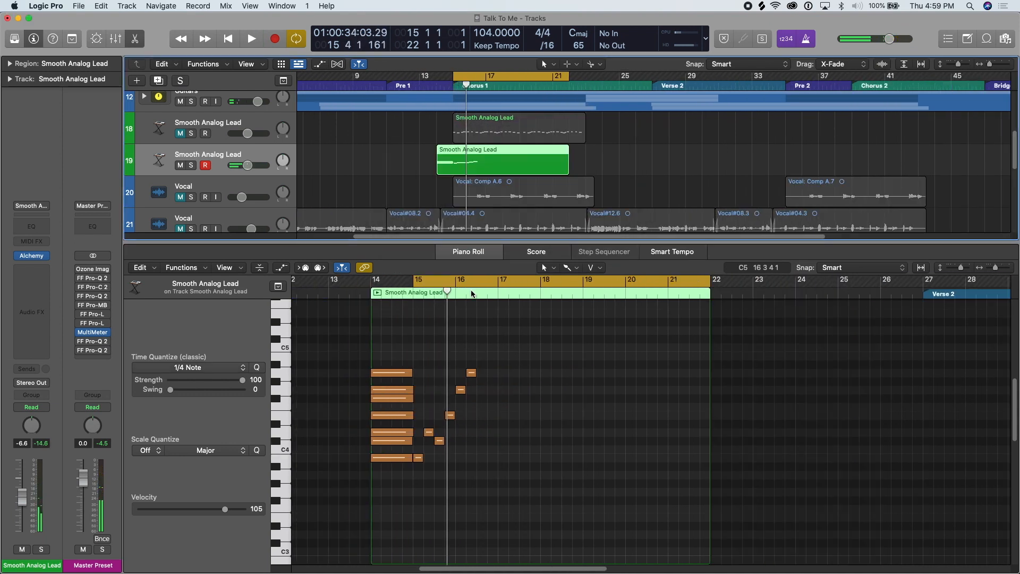
{"action": "key", "text": "space"}
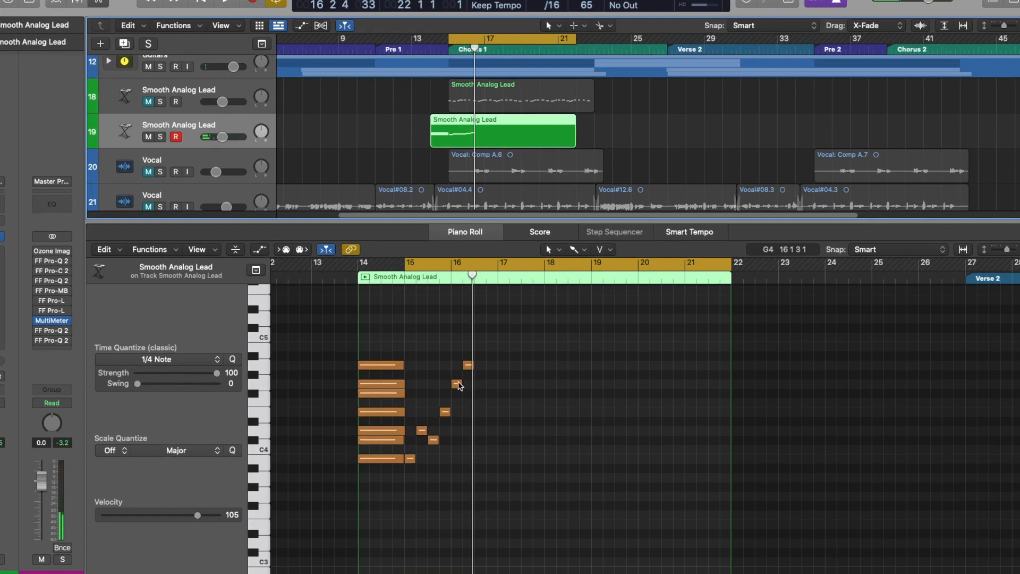
Lower the G4 at bar 16 to F#4 and add quarter notes F#4, E4 and F#4 after the A4.
{"action": "left_click_drag", "start_coordinate": [461, 389], "coordinate": [463, 398]}
{"action": "left_click_drag", "start_coordinate": [438, 296], "coordinate": [439, 296]}
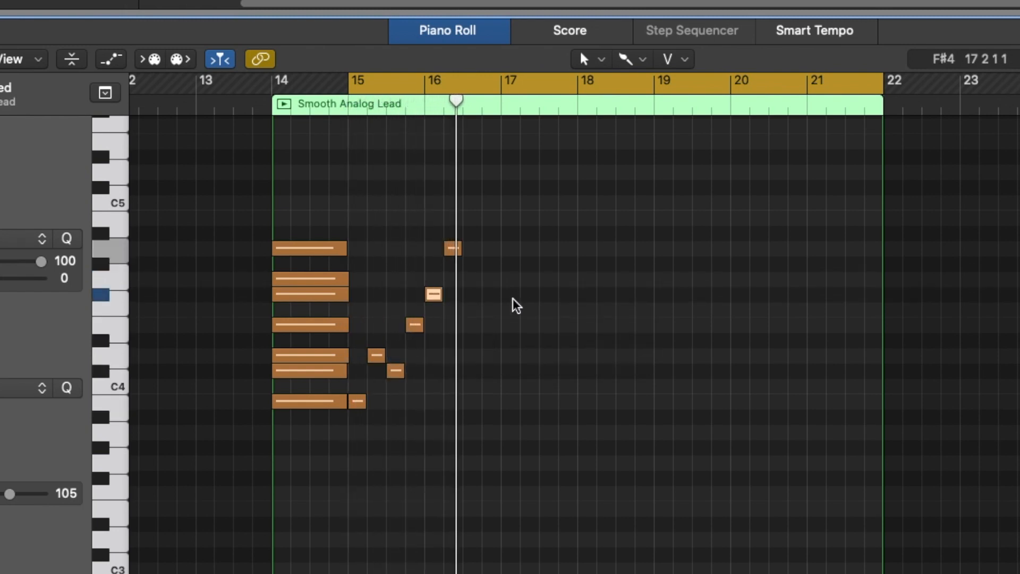
{"action": "left_click", "coordinate": [473, 296]}
{"action": "scroll", "coordinate": [484, 308], "scroll_direction": "down", "scroll_amount": 1}
{"action": "left_click", "coordinate": [490, 325]}
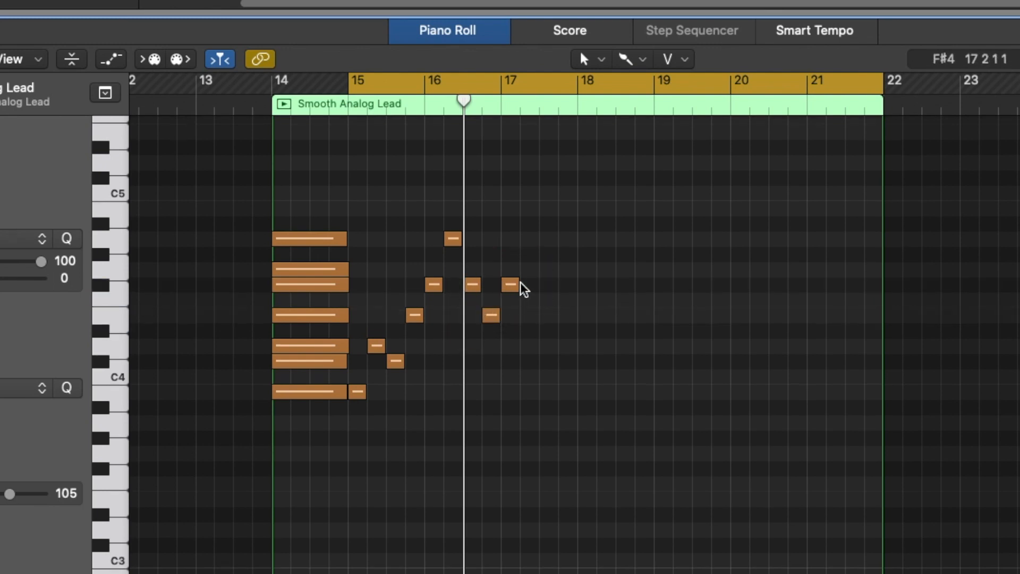
Turn the F#4 at bar 17 into two eighth notes and add quarter notes C#4 and E4 on beats 2 and 3.
{"action": "key", "text": "super+Right"}
{"action": "left_click_drag", "start_coordinate": [678, 286], "coordinate": [644, 285]}
{"action": "left_click", "coordinate": [652, 288], "text": "super"}
{"action": "key", "text": "super+z"}
{"action": "key", "text": "super+z"}
{"action": "scroll", "coordinate": [647, 296], "scroll_direction": "down", "scroll_amount": 1}
{"action": "key", "text": "super+Left"}
{"action": "key", "text": "super+Left"}
{"action": "left_click", "coordinate": [559, 354]}
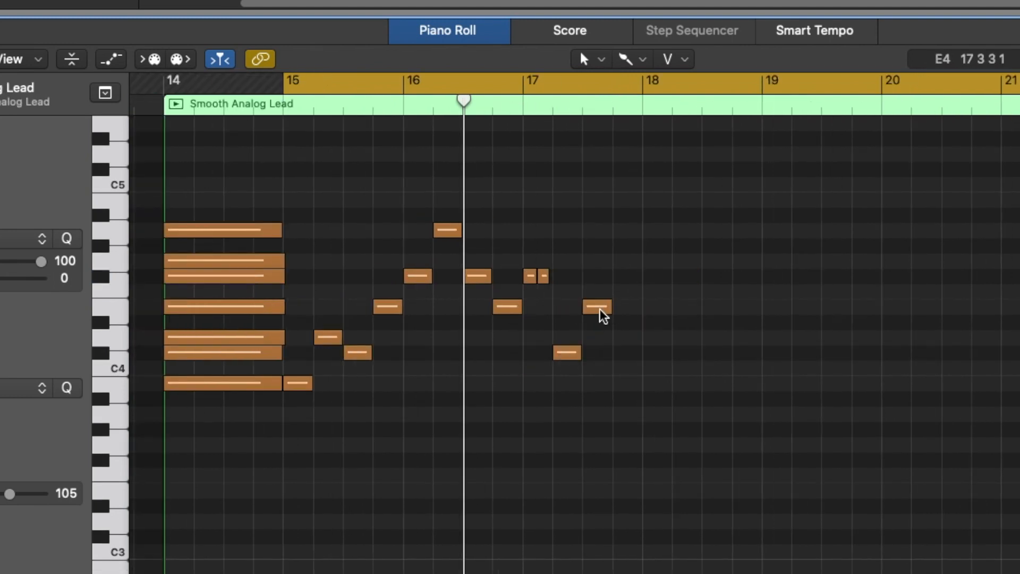
Lower the C#4 on beat 2 of bar 17 to B3 and play the phrase.
{"action": "key", "text": "space"}
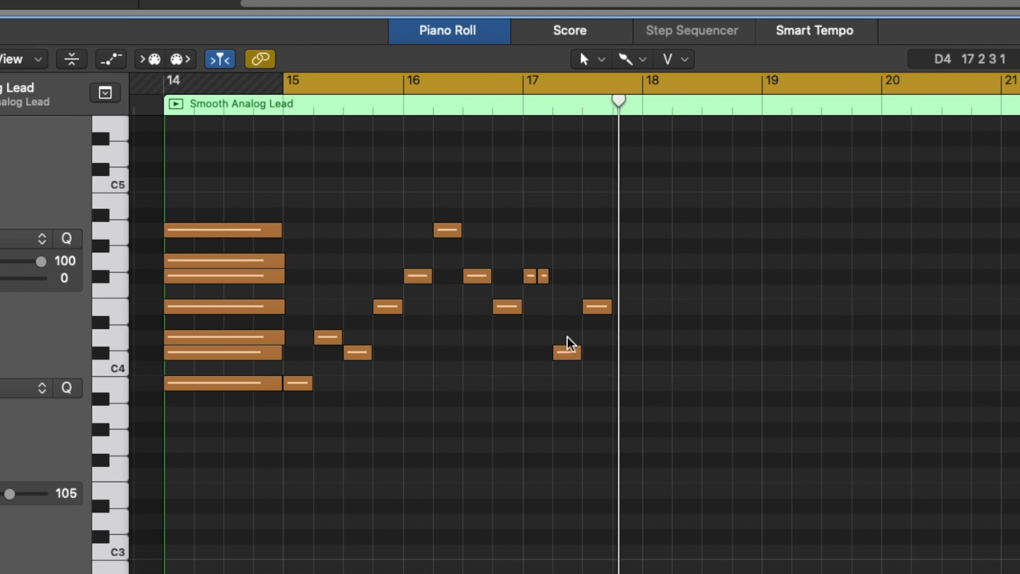
{"action": "left_click_drag", "start_coordinate": [577, 356], "coordinate": [568, 392]}
{"action": "key", "text": "space"}
{"action": "left_click", "coordinate": [567, 387]}
{"action": "key", "text": "space"}
Turn the E4 on beat 4 of bar 15 into two repeated eighth notes.
{"action": "key", "text": "super+Right"}
{"action": "left_click_drag", "start_coordinate": [440, 309], "coordinate": [451, 345]}
{"action": "key", "text": "super+z"}
{"action": "left_click", "coordinate": [419, 310]}
{"action": "scroll", "coordinate": [427, 341], "scroll_direction": "right", "scroll_amount": 5}
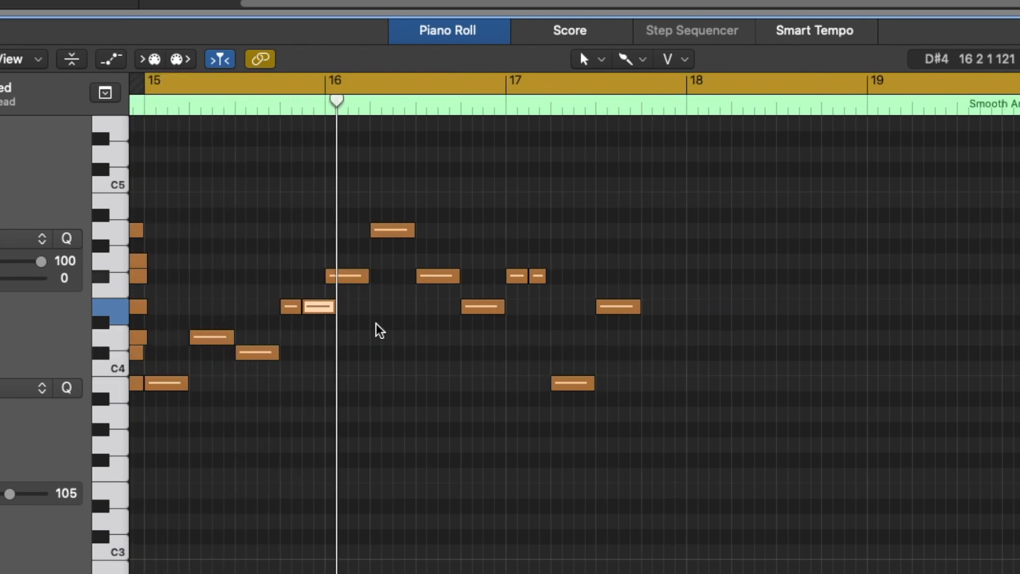
{"action": "scroll", "coordinate": [460, 347], "scroll_direction": "left", "scroll_amount": 10}
{"action": "left_click_drag", "start_coordinate": [705, 307], "coordinate": [640, 326]}
Vary the velocities of the opening melody notes in bars 15 and 16, setting the first B3 to 93, and play them.
{"action": "left_click", "coordinate": [667, 313]}
{"action": "left_click", "coordinate": [641, 345]}
{"action": "left_click_drag", "start_coordinate": [577, 338], "coordinate": [547, 409]}
{"action": "key", "text": "space"}
{"action": "key", "text": "super+Left"}
{"action": "scroll", "coordinate": [351, 360], "scroll_direction": "left", "scroll_amount": 3}
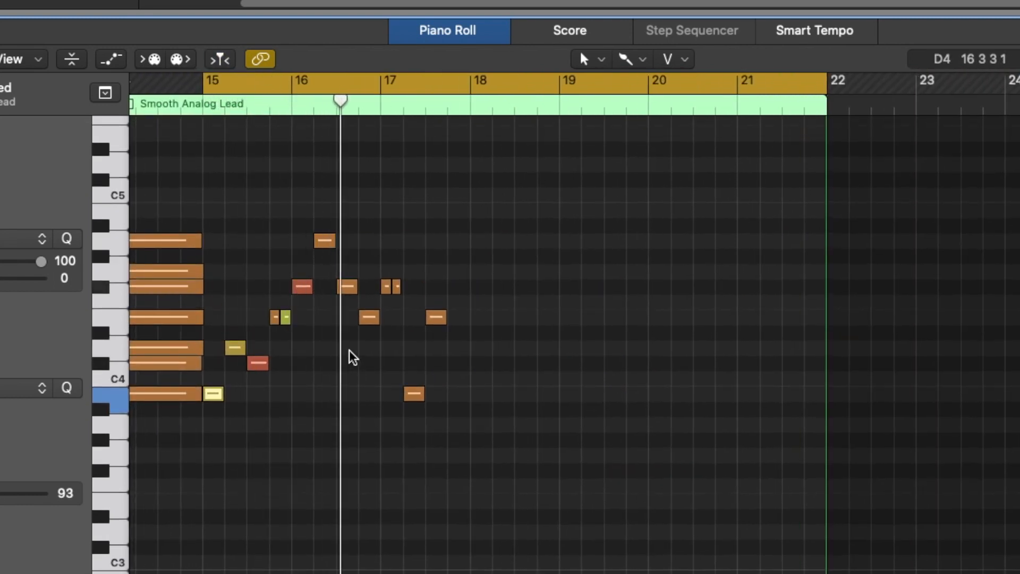
{"action": "scroll", "coordinate": [353, 357], "scroll_direction": "left", "scroll_amount": 3}
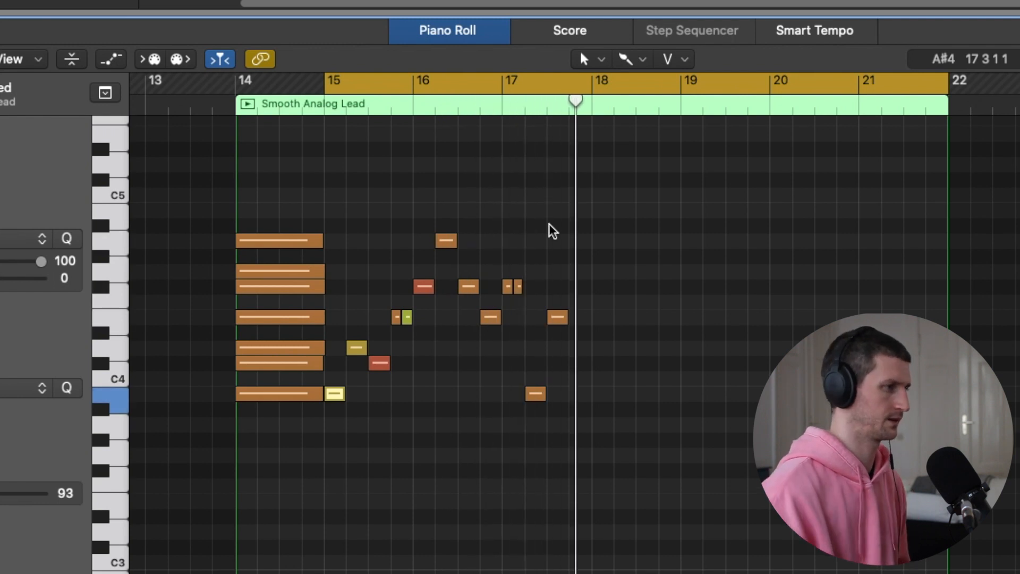
Move the start of the cycle range to bar 17 and play from there.
{"action": "key", "text": "space"}
{"action": "left_click", "coordinate": [510, 91]}
{"action": "left_click_drag", "start_coordinate": [509, 88], "coordinate": [877, 196]}
{"action": "key", "text": "space"}
{"action": "key", "text": "super+Right"}
{"action": "key", "text": "super+Right"}
{"action": "key", "text": "super+Right"}
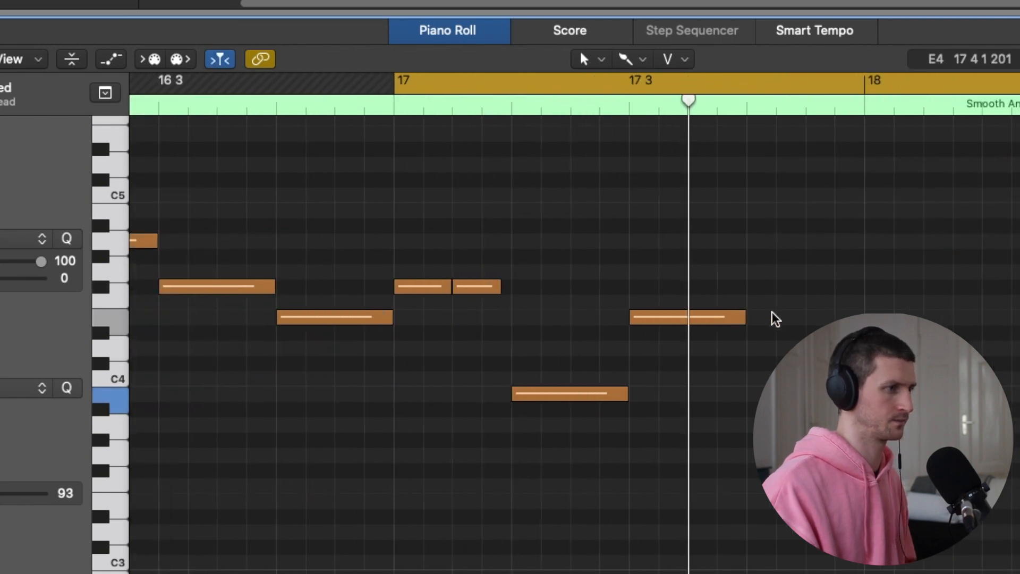
Add a quarter-note B3 on beat 4 of bar 17.
{"action": "key", "text": "space"}
{"action": "key", "text": "super+Left"}
{"action": "key", "text": "super+Left"}
{"action": "key", "text": "super+Left"}
{"action": "key", "text": "space"}
{"action": "left_click", "coordinate": [719, 344]}
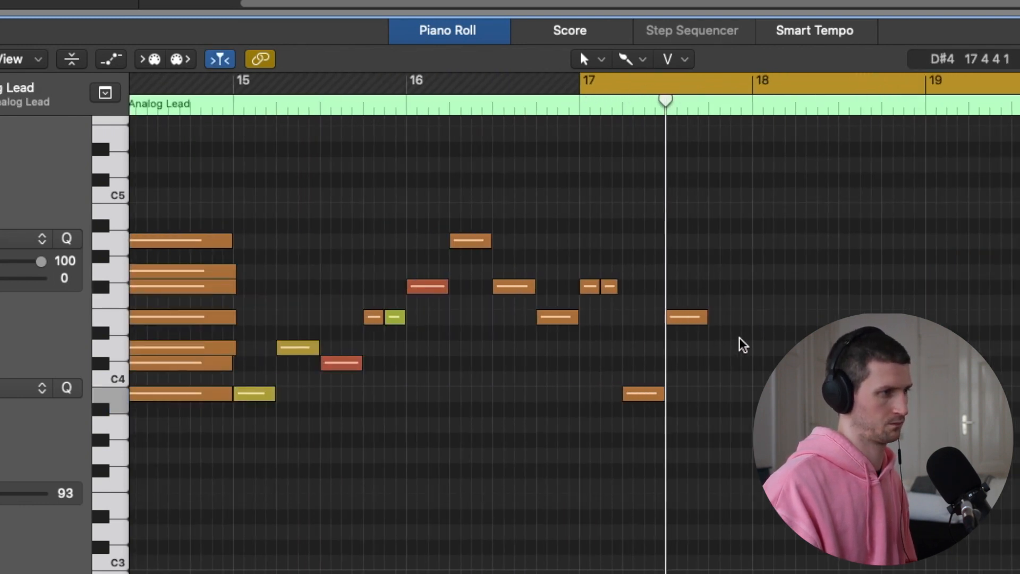
{"action": "key", "text": "space"}
{"action": "left_click", "coordinate": [735, 335], "text": "super"}
{"action": "left_click_drag", "start_coordinate": [735, 336], "coordinate": [737, 396]}
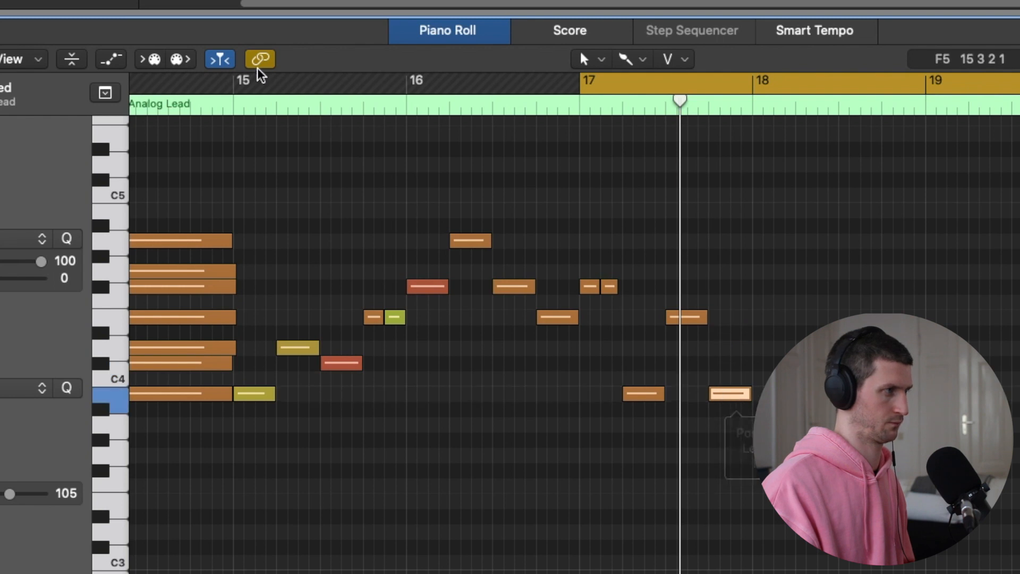
Turn on MIDI Out in the Piano Roll and play back the bar 17 phrase.
{"action": "left_click", "coordinate": [193, 58]}
{"action": "key", "text": "space"}
{"action": "scroll", "coordinate": [748, 251], "scroll_direction": "right", "scroll_amount": 3}
{"action": "scroll", "coordinate": [691, 303], "scroll_direction": "up", "scroll_amount": 1}
{"action": "key", "text": "space"}
{"action": "key", "text": "space"}
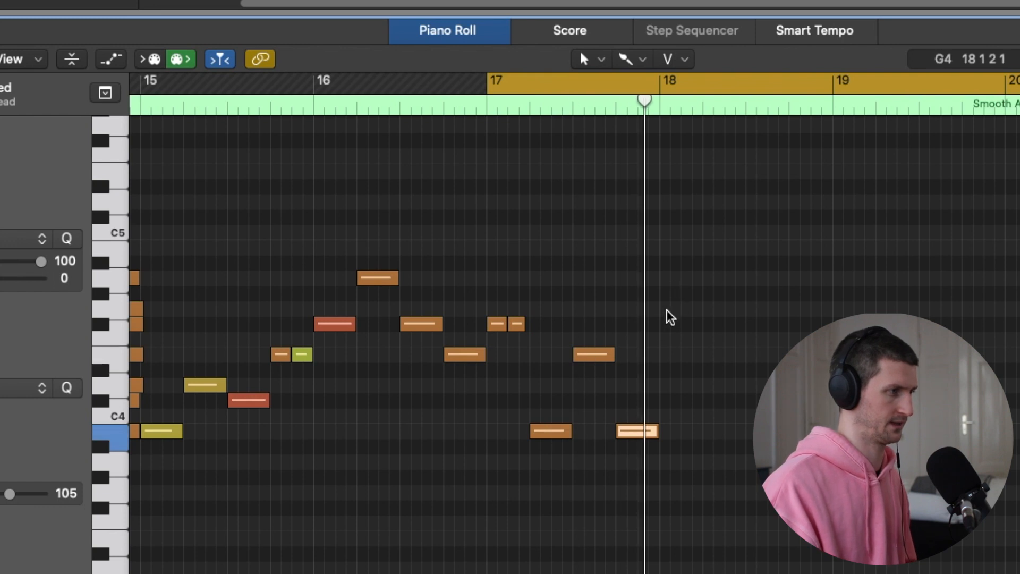
Copy the two short F#4 notes at bar 17 to the start of bar 18 and play them.
{"action": "left_click_drag", "start_coordinate": [555, 332], "coordinate": [499, 322]}
{"action": "left_click_drag", "start_coordinate": [647, 106], "coordinate": [654, 106]}
{"action": "key", "text": "super+v"}
{"action": "key", "text": "space"}
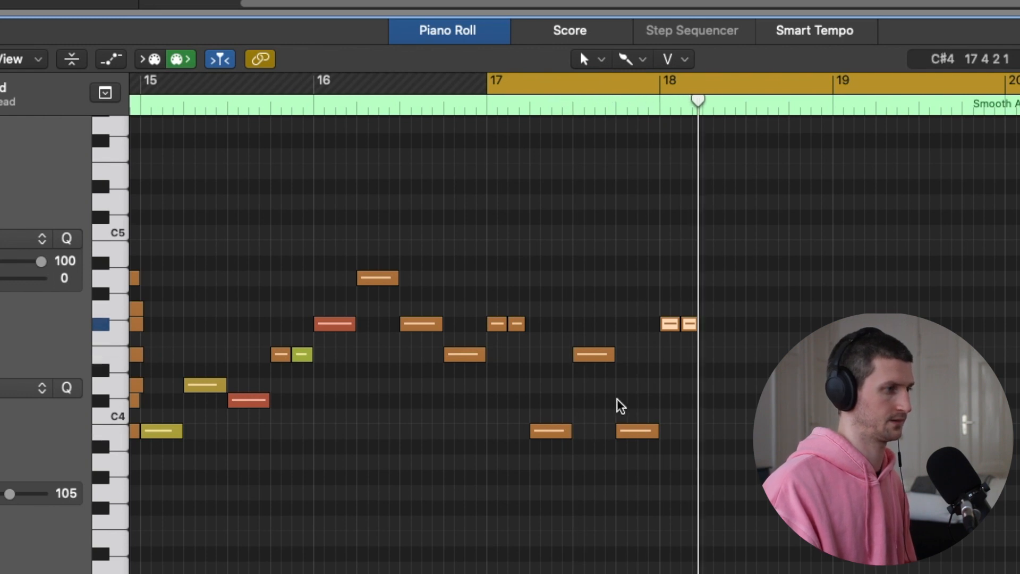
Copy the B3, E4 and B3 notes of bar 17 after the F#4 pair in bar 18 and quantize them to start on beat 2.
{"action": "left_click_drag", "start_coordinate": [542, 272], "coordinate": [643, 509]}
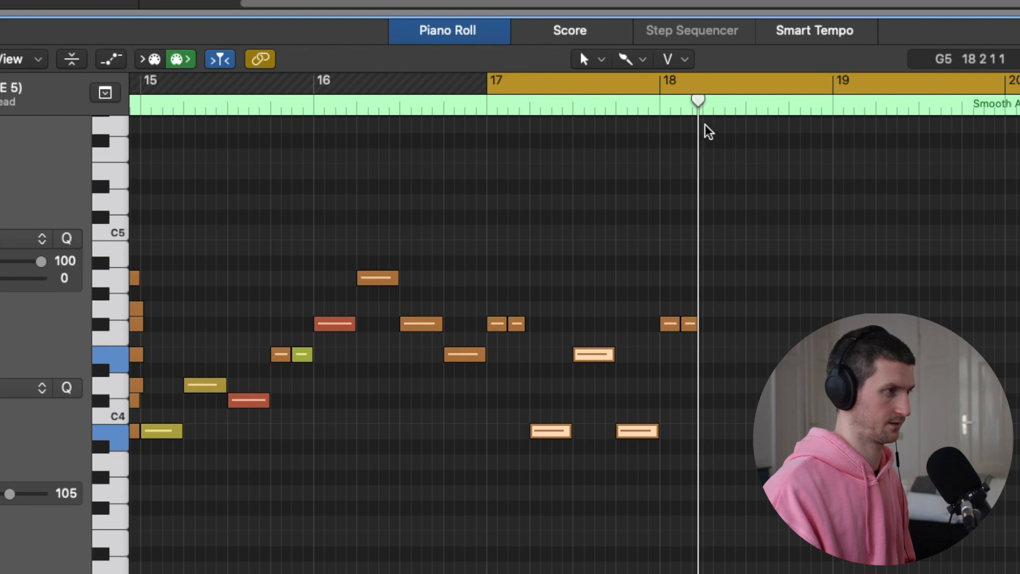
{"action": "key", "text": "super+v"}
{"action": "key", "text": "space"}
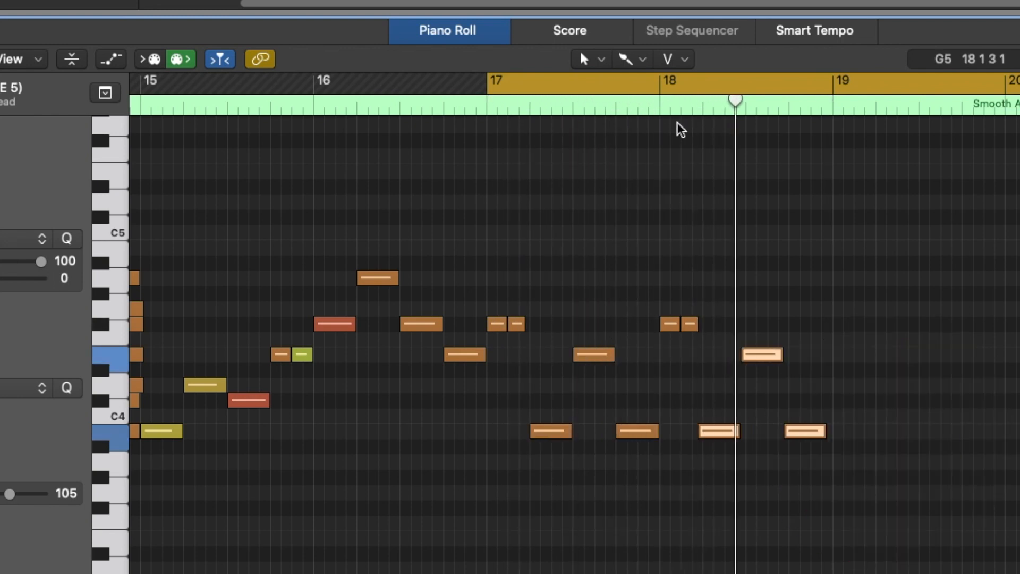
{"action": "left_click", "coordinate": [33, 246]}
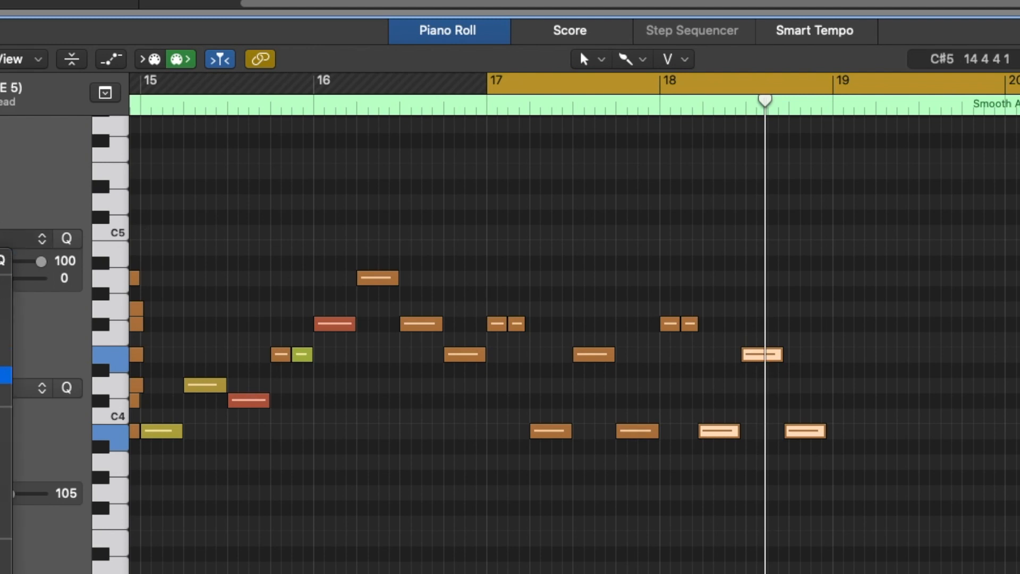
{"action": "left_click", "coordinate": [1, 353]}
{"action": "left_click", "coordinate": [67, 239]}
{"action": "key", "text": "space"}
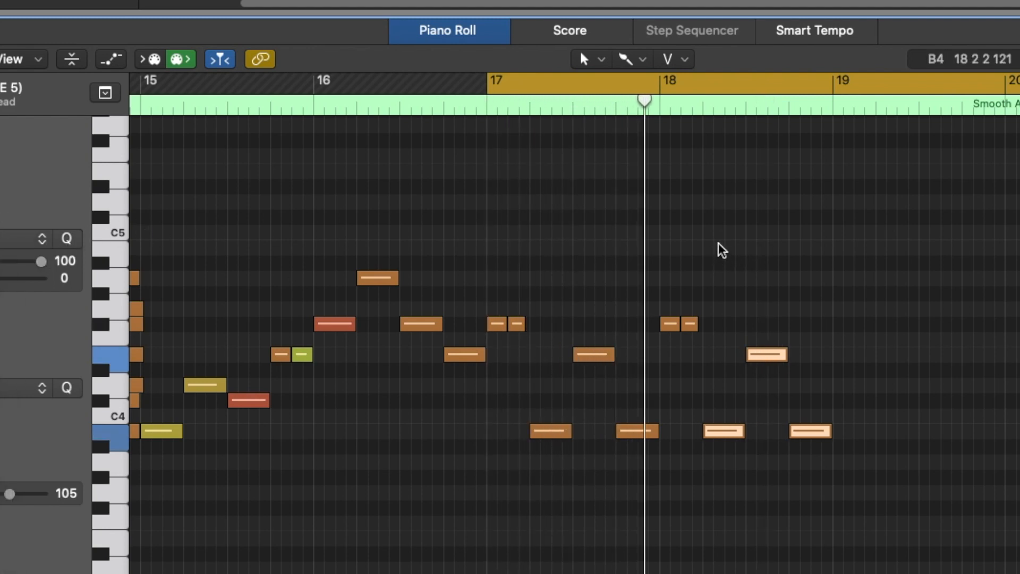
Turn off the cycle, play from bar 18 and lower the E4 on beat 3 of bar 18 to D4.
{"action": "key", "text": "space"}
{"action": "left_click", "coordinate": [790, 383]}
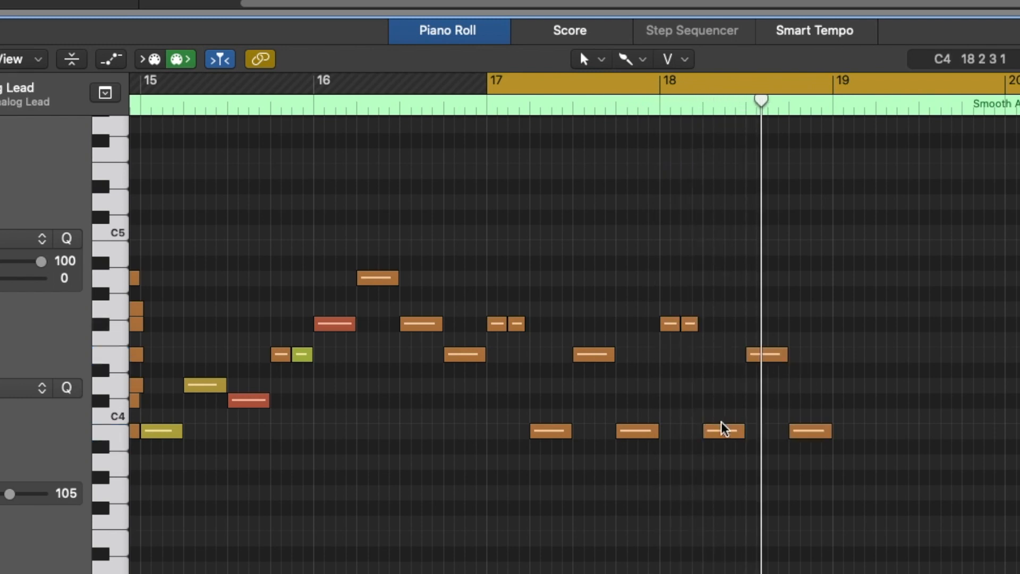
{"action": "key", "text": "c"}
{"action": "left_click", "coordinate": [665, 104]}
{"action": "key", "text": "space"}
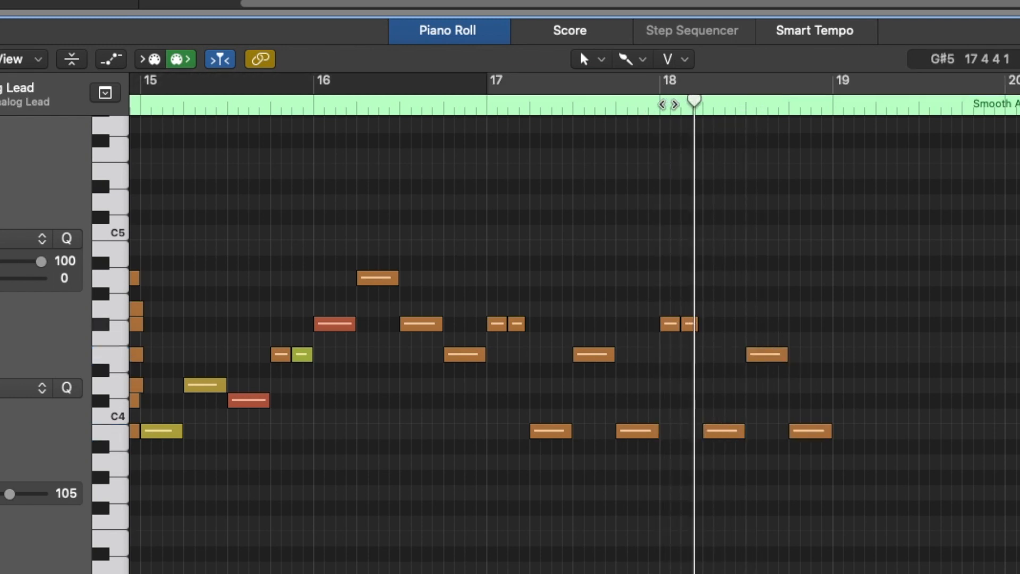
{"action": "left_click_drag", "start_coordinate": [771, 393], "coordinate": [774, 394]}
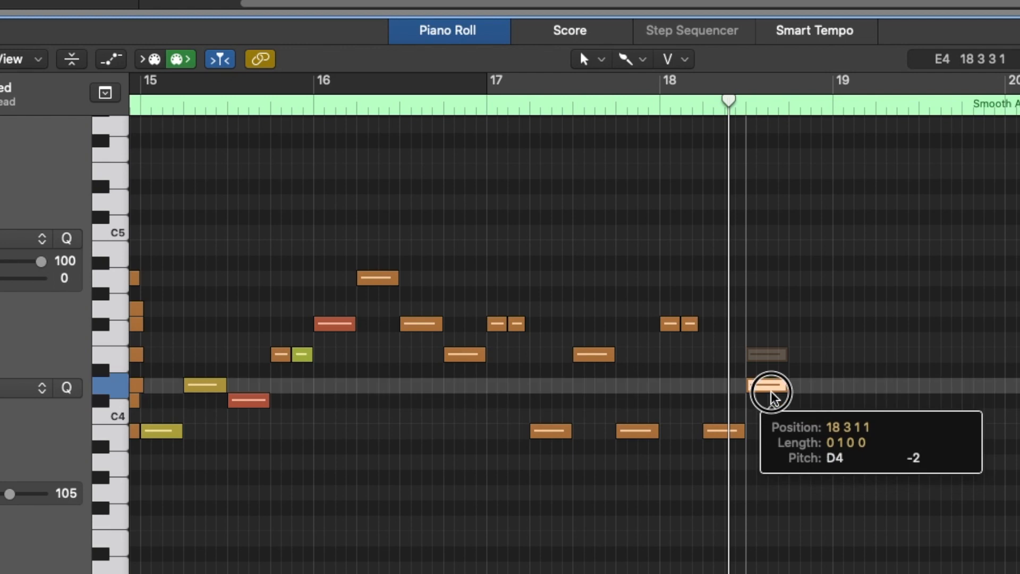
Shorten the Smooth Analog Lead region to end at bar 19 and cycle bars 15 to 19.
{"action": "left_click", "coordinate": [477, 101]}
{"action": "key", "text": "super+Left"}
{"action": "left_click_drag", "start_coordinate": [1018, 365], "coordinate": [702, 365]}
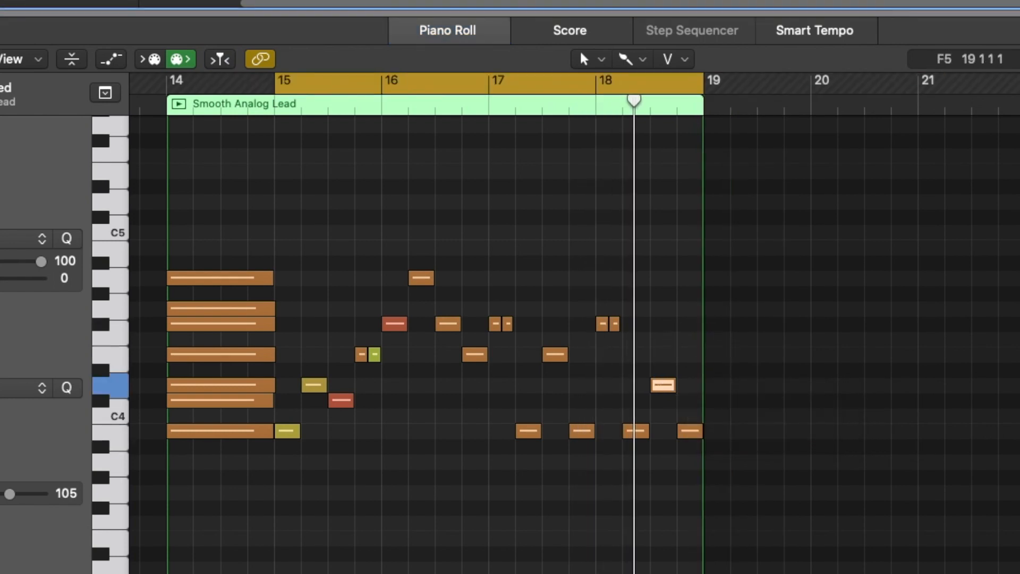
Play back the whole four-bar melody in the cycle range.
{"action": "key", "text": "space"}
{"action": "key", "text": "super+Right"}
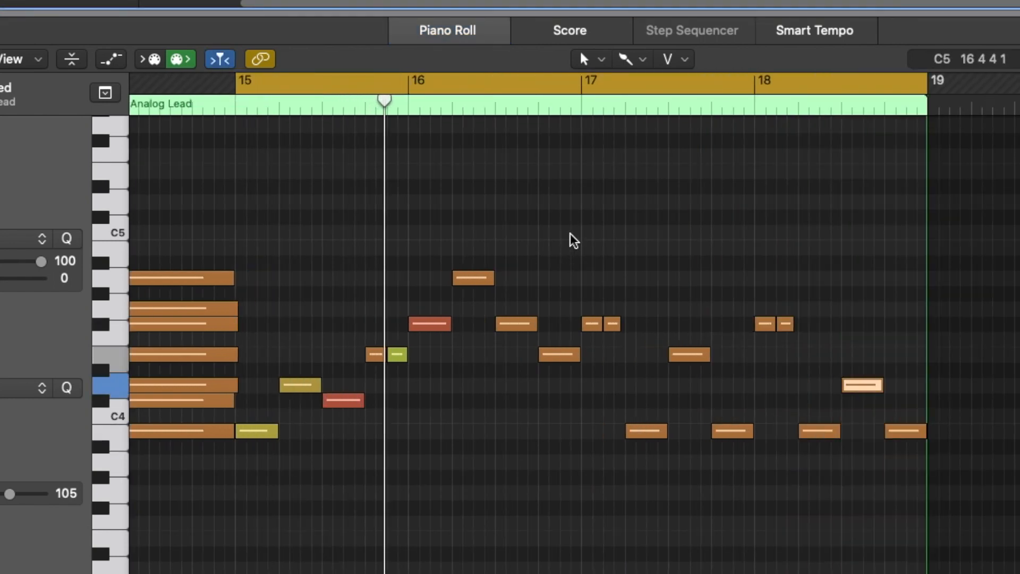
{"action": "key", "text": "super+Left"}
{"action": "key", "text": "super+Left"}
{"action": "key", "text": "super+Left"}
{"action": "key", "text": "super+Left"}
{"action": "key", "text": "super+Left"}
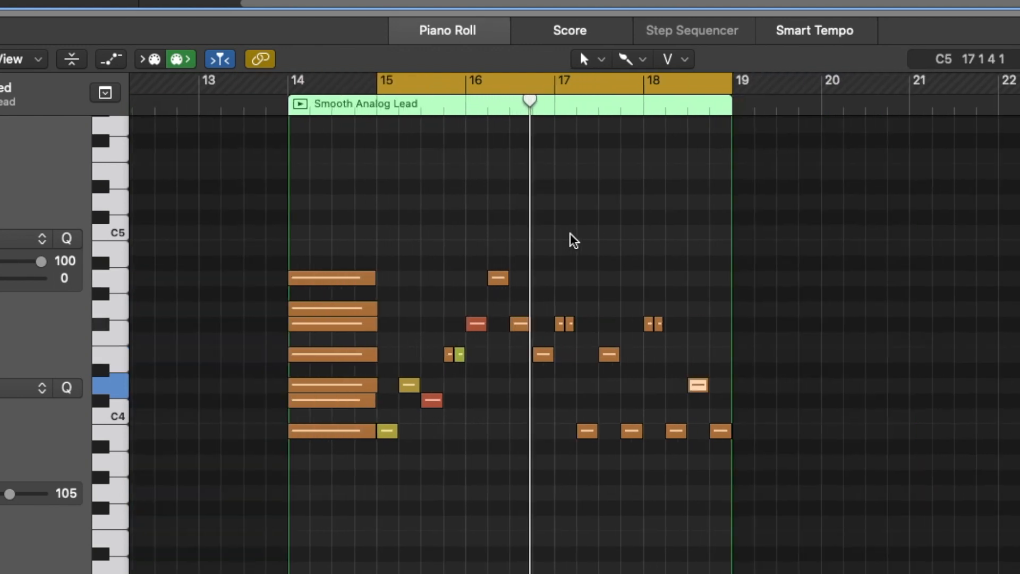
Delete the stacked scale reference notes in bar 14 and trim the start of the Smooth Analog Lead region to bar 15.
{"action": "key", "text": "super+Right"}
{"action": "key", "text": "super+Right"}
{"action": "key", "text": "super+Right"}
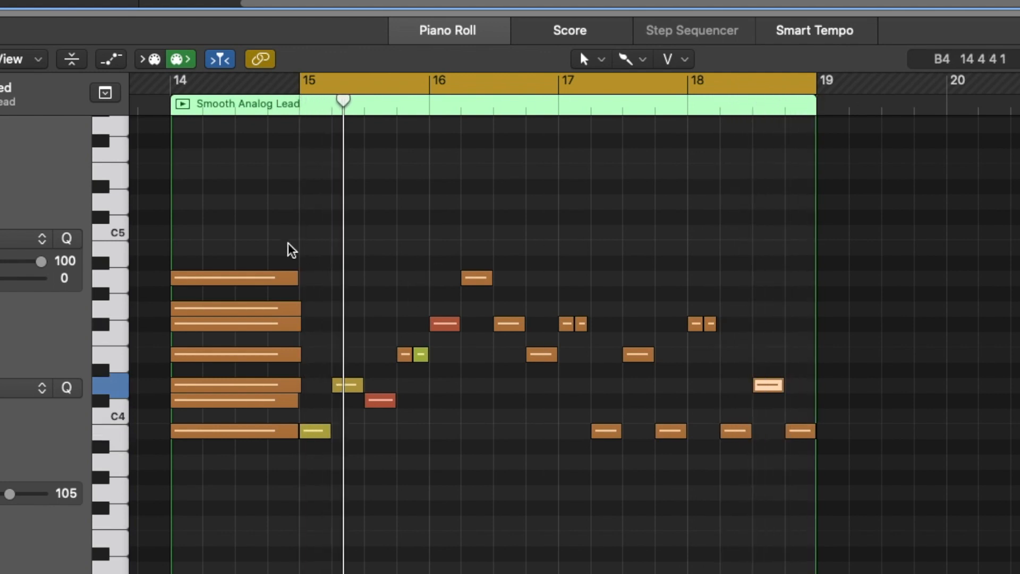
{"action": "left_click_drag", "start_coordinate": [236, 214], "coordinate": [231, 501]}
{"action": "key", "text": "Delete"}
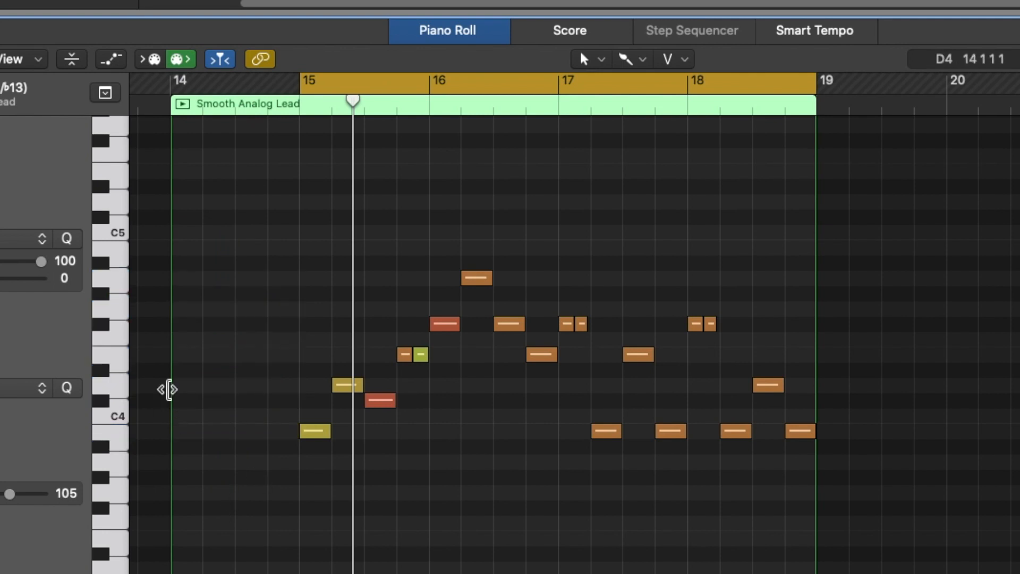
{"action": "left_click_drag", "start_coordinate": [221, 392], "coordinate": [298, 397]}
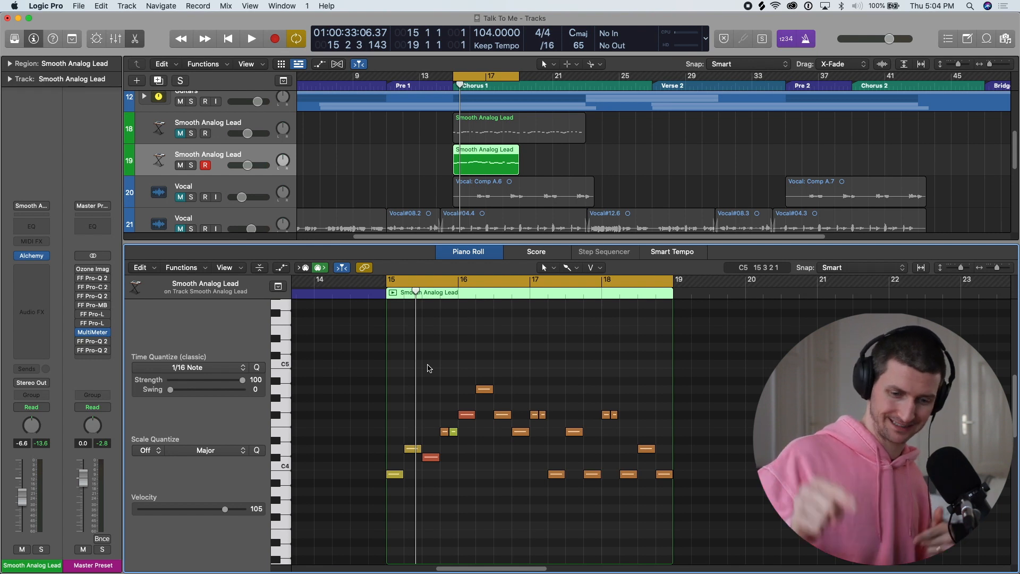
Show the Musical Typing keyboard higher over the tracks, undoing the accidental move of the Vocal: Comp A.6 region.
{"action": "key", "text": "super+k"}
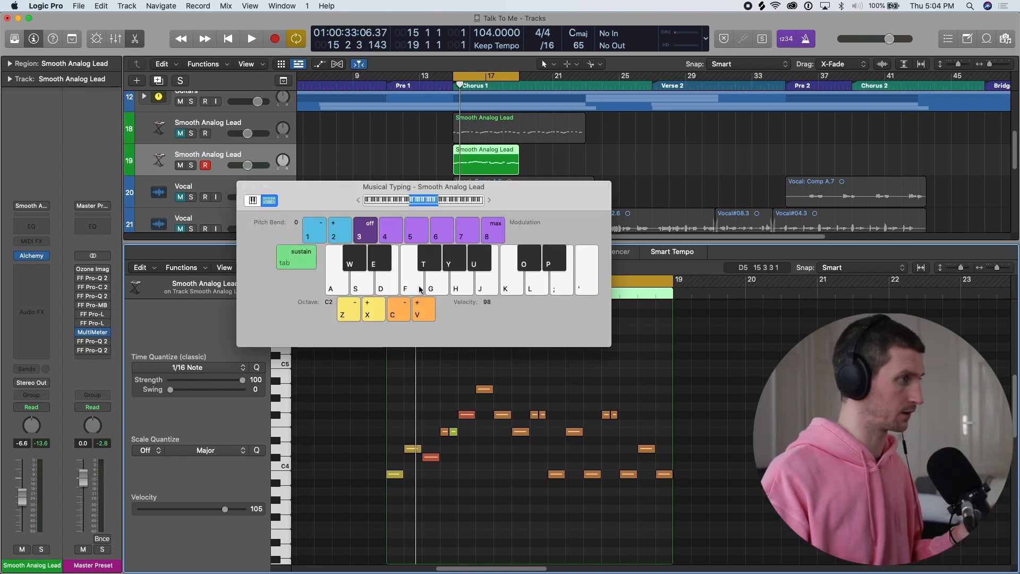
{"action": "left_click_drag", "start_coordinate": [525, 178], "coordinate": [542, 164]}
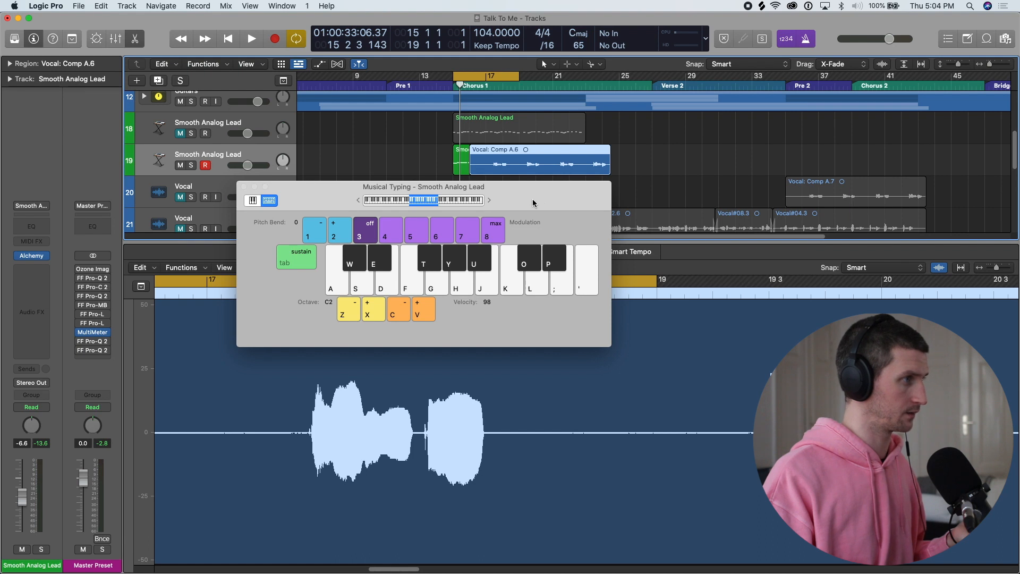
{"action": "key", "text": "super+z"}
{"action": "left_click_drag", "start_coordinate": [537, 201], "coordinate": [538, 162]}
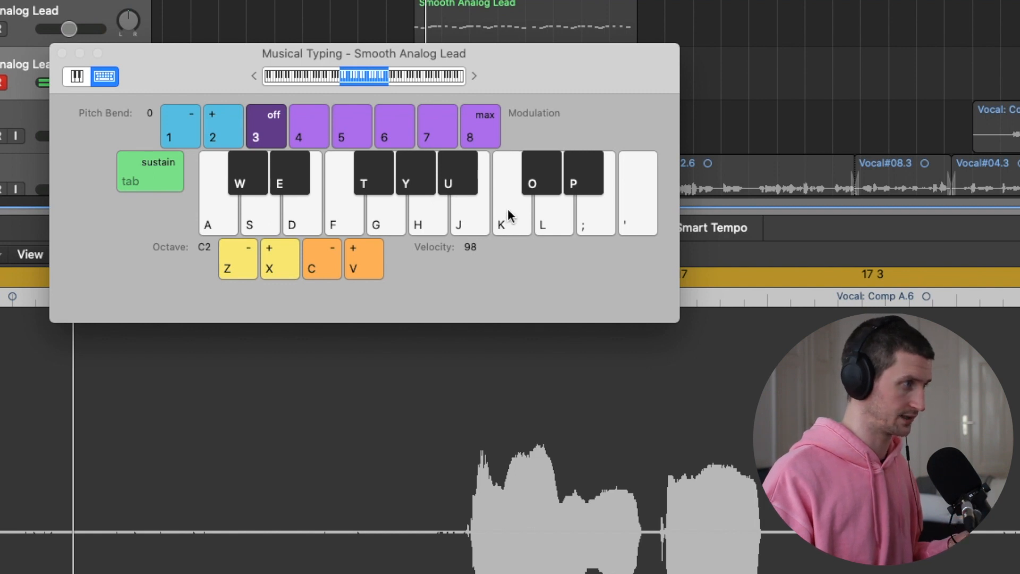
Try out F#, G#, A# and the upper C on the Musical Typing keyboard.
{"action": "left_click", "coordinate": [375, 187]}
{"action": "left_click", "coordinate": [399, 178]}
{"action": "left_click", "coordinate": [451, 184]}
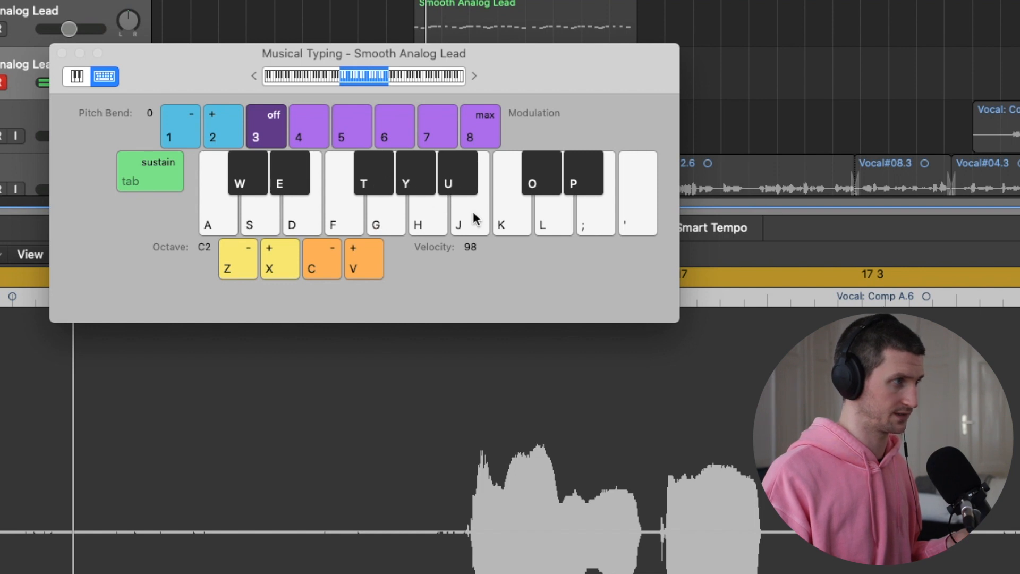
{"action": "left_click", "coordinate": [506, 221]}
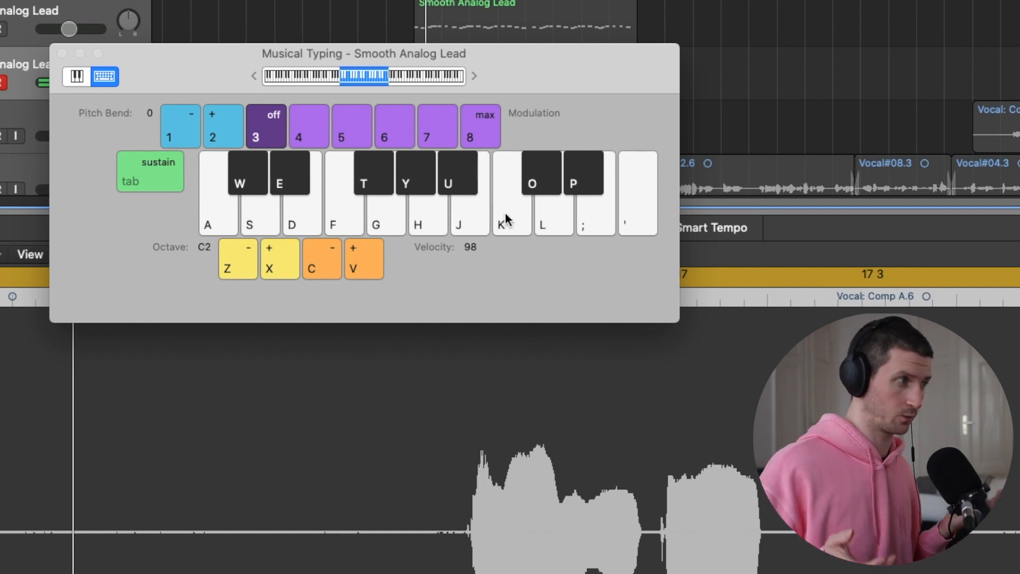